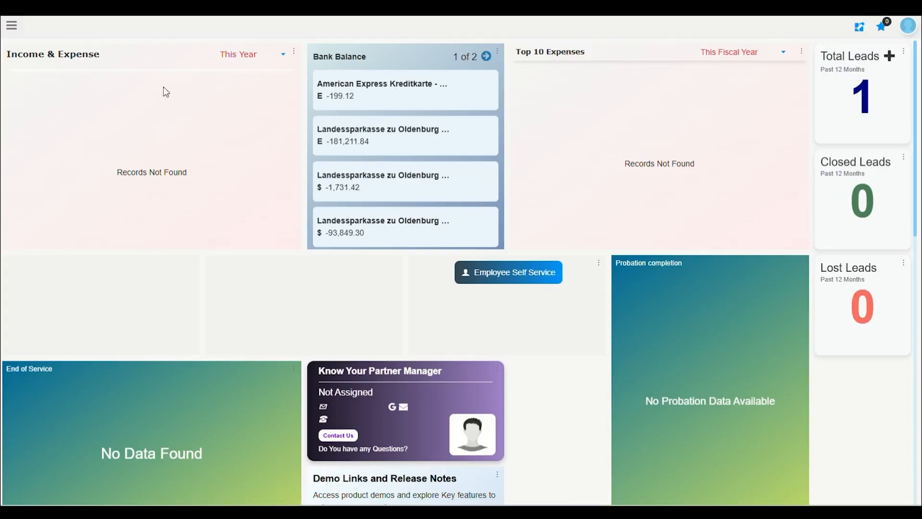
Open DMS Web and create a folder named Applicant Documents in My DMS.
left_click(11, 27)
type("dms")
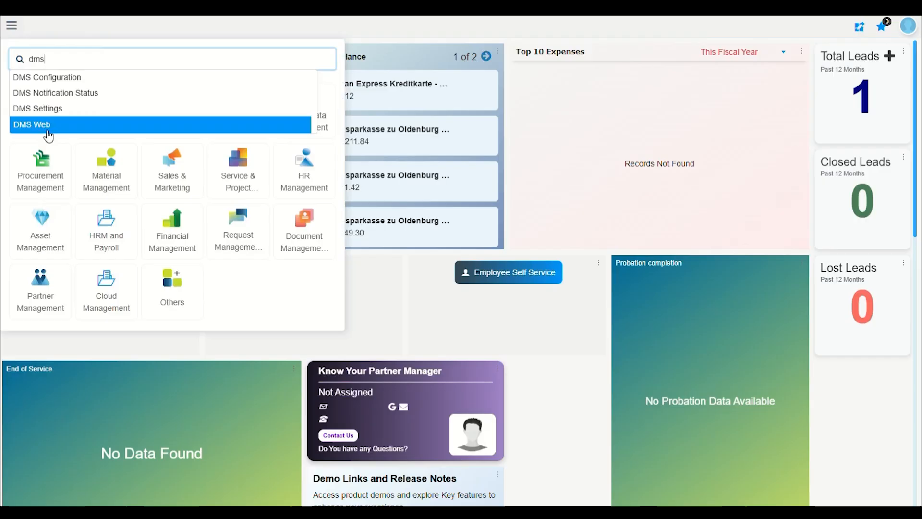
left_click(48, 126)
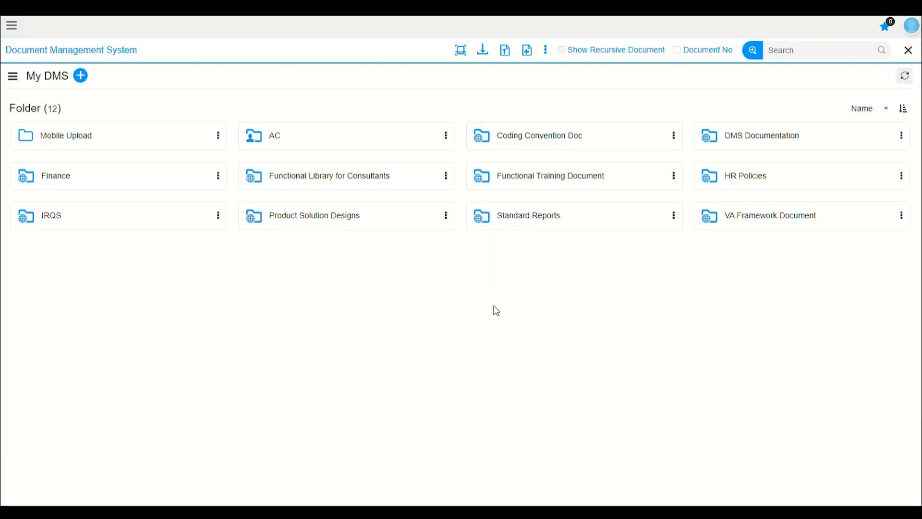
left_click(81, 76)
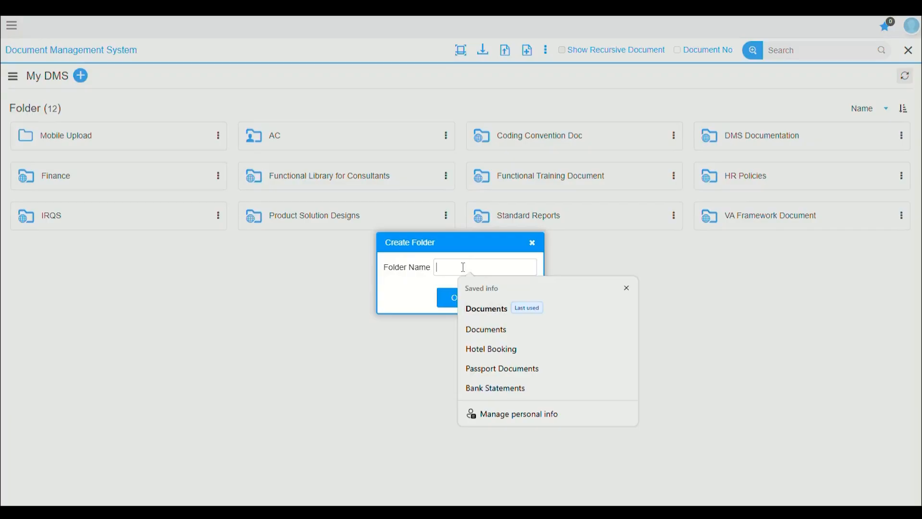
type("Applicant Documents")
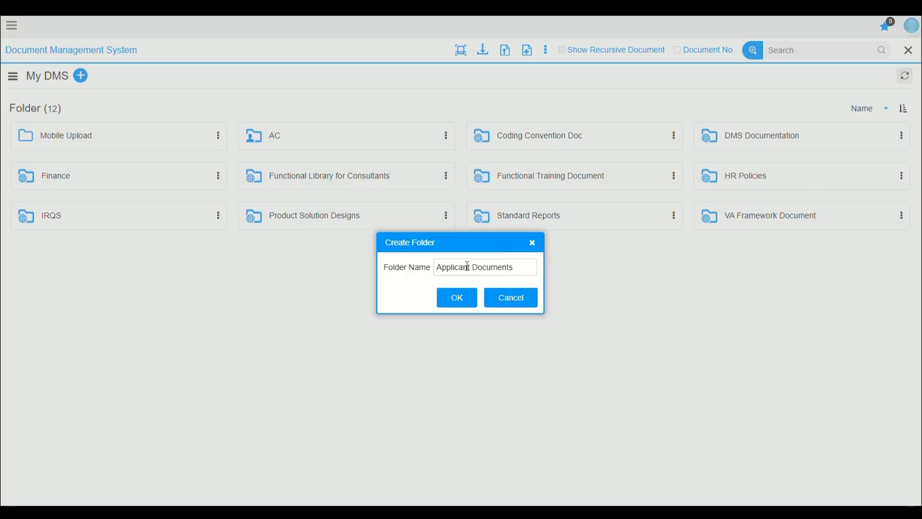
left_click(460, 302)
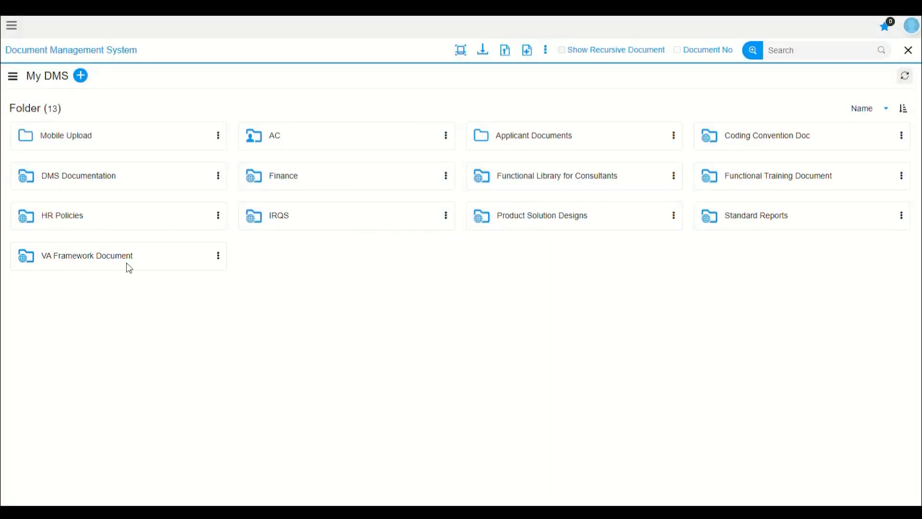
Create a sub-folder named Hotel Booking in the Applicant Documents folder, copying the parent folder's permissions.
left_click(558, 137)
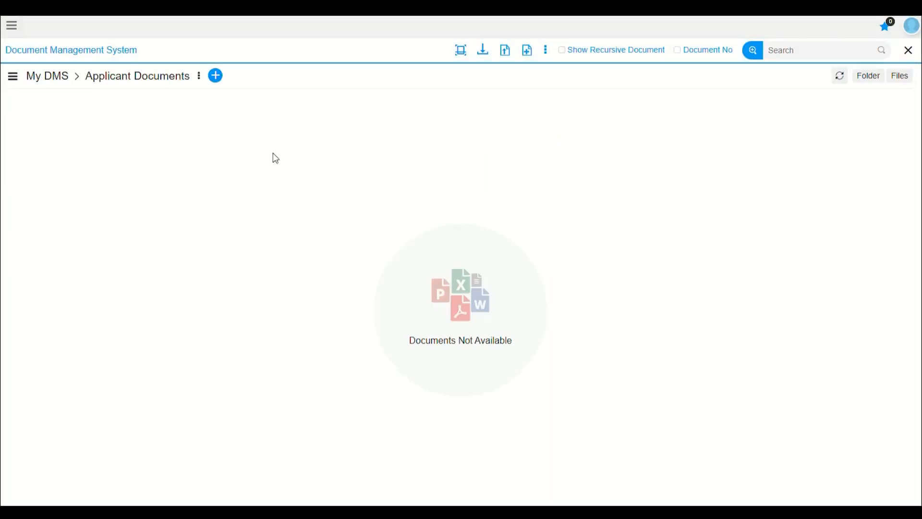
left_click(215, 76)
left_click(495, 258)
type("Hotel Booking")
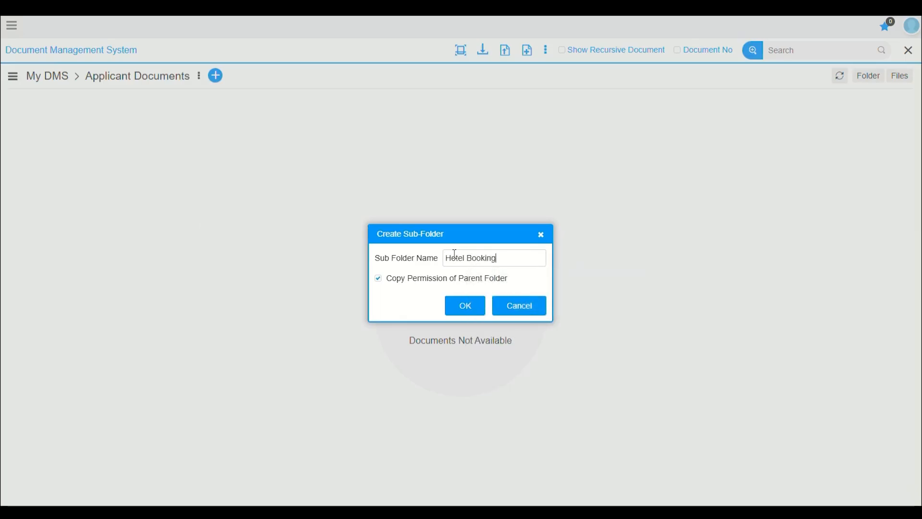
left_click(473, 308)
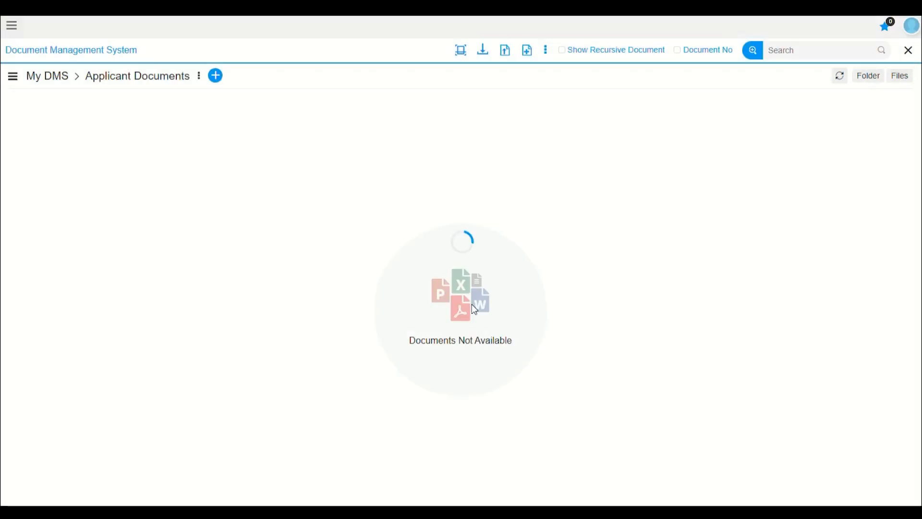
Create a sub-folder named Bank Statements in Applicant Documents, copying the parent folder's permissions.
left_click(215, 76)
left_click(470, 257)
type("Bank Statements")
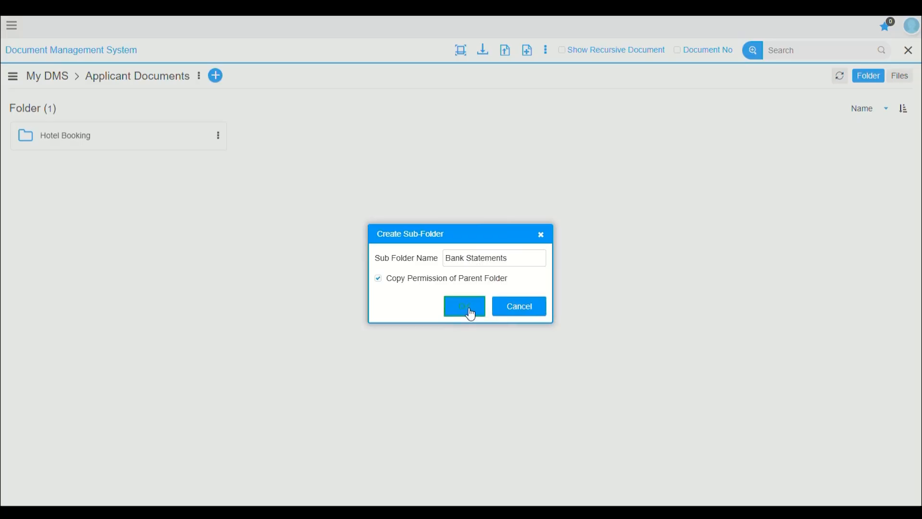
left_click(469, 312)
Create a sub-folder named Passport Documents in Applicant Documents, copying the parent folder's permissions.
left_click(215, 75)
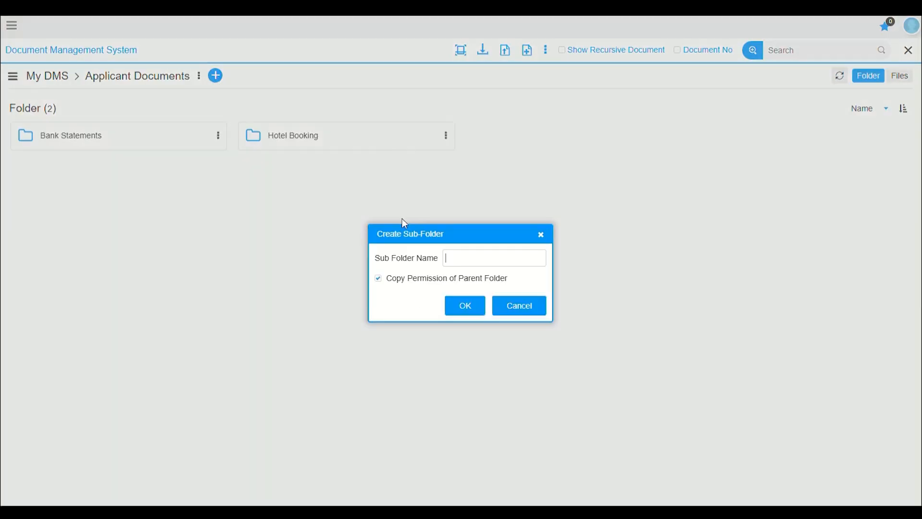
left_click(463, 257)
type("Passport Documents")
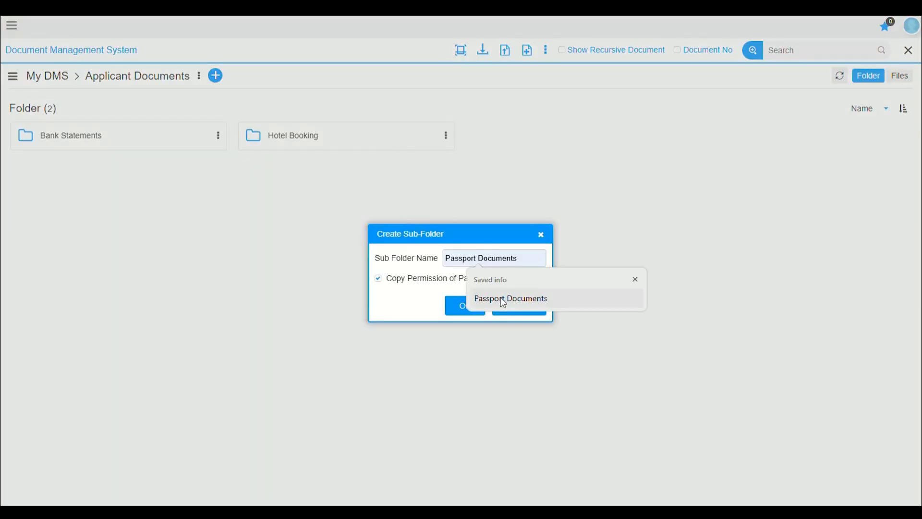
left_click(502, 301)
left_click(462, 307)
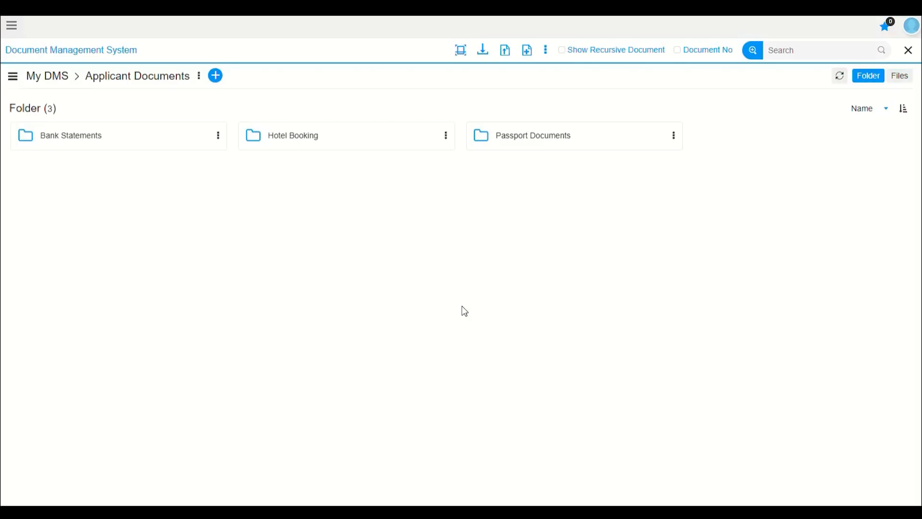
Open Workflow Composer and start a new workflow of type DMS Rule.
left_click(11, 25)
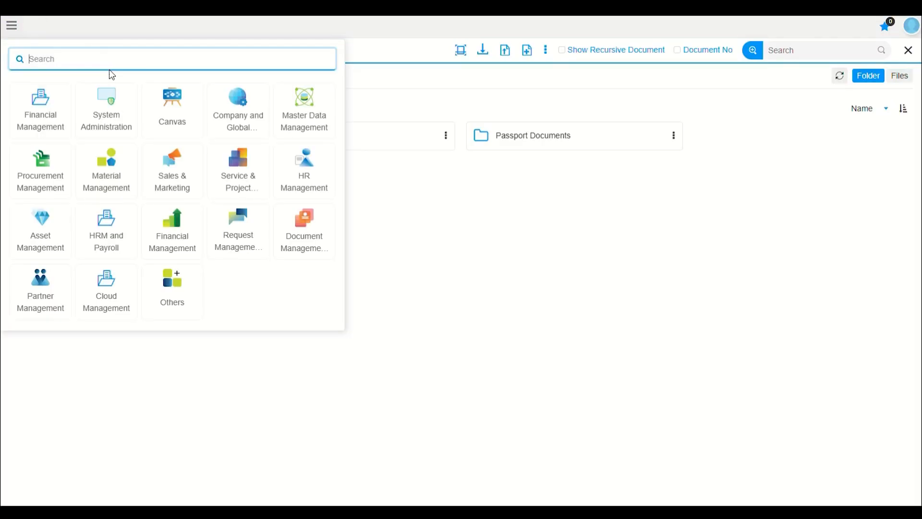
type("workflow c")
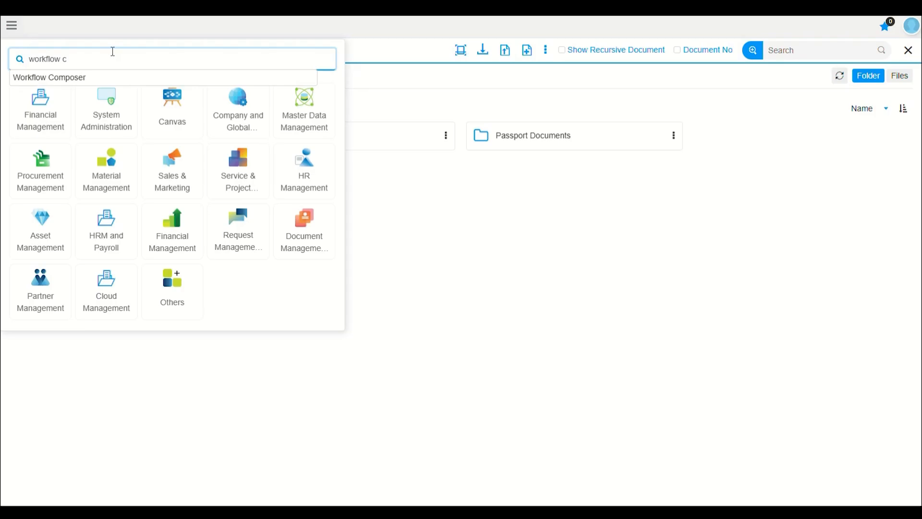
left_click(56, 80)
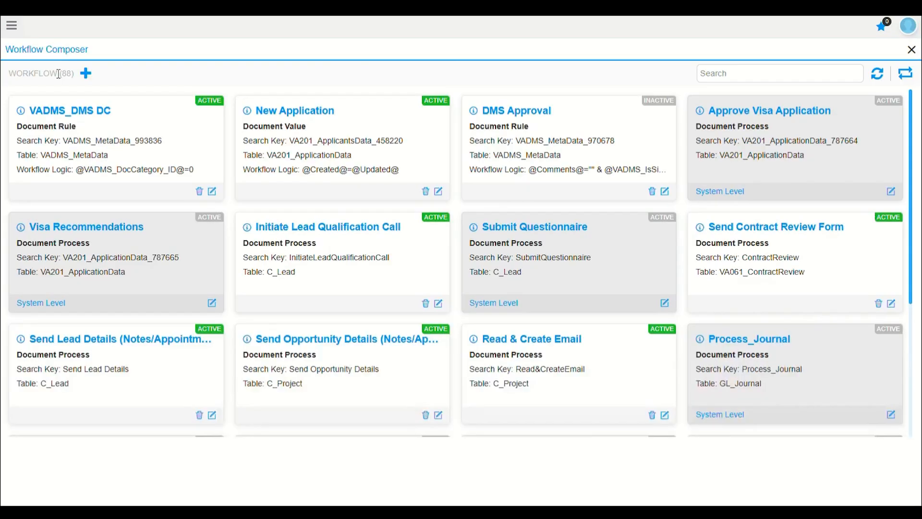
left_click(85, 73)
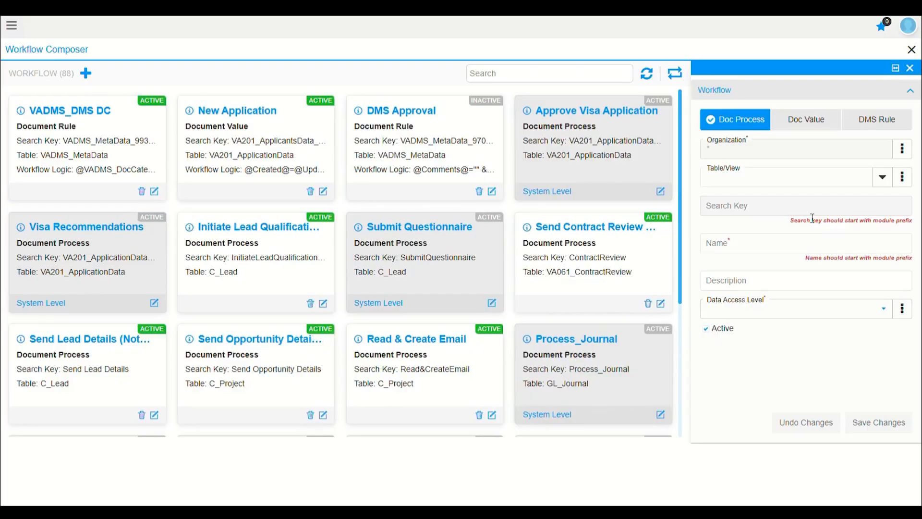
left_click(886, 125)
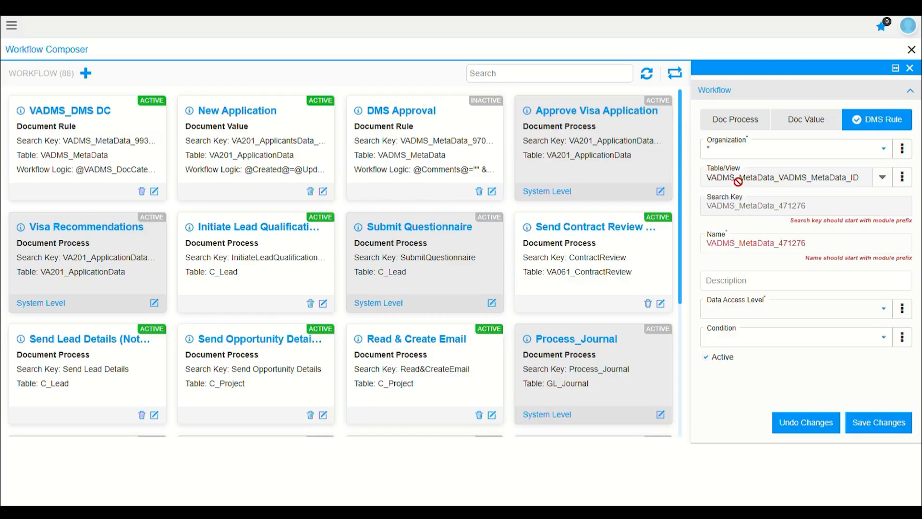
Name the workflow VADMS_Document Classification and set its data access level to Client+Organization.
left_click(825, 245)
key("BackSpace")
key("BackSpace")
key("BackSpace")
key("BackSpace")
key("BackSpace")
key("BackSpace")
key("BackSpace")
key("BackSpace")
key("BackSpace")
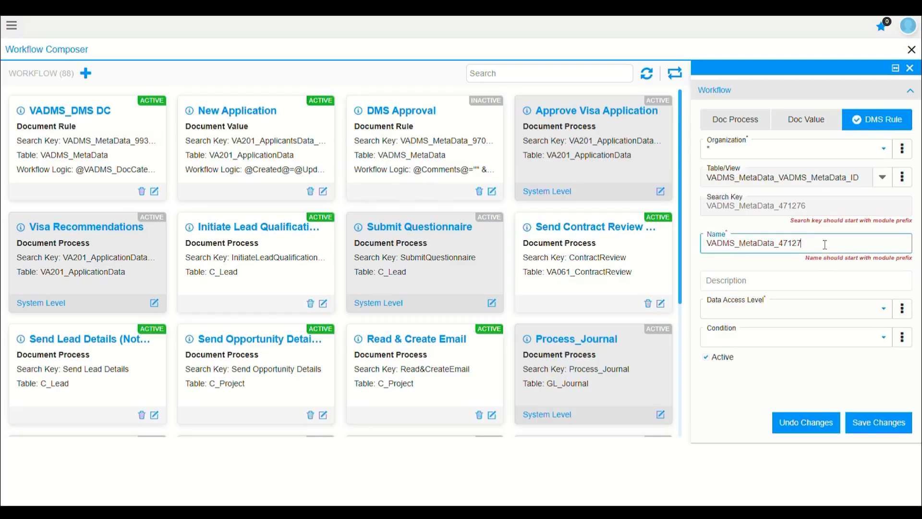
key("BackSpace")
key("BackSpace")
key("BackSpace")
key("BackSpace")
key("BackSpace")
key("BackSpace")
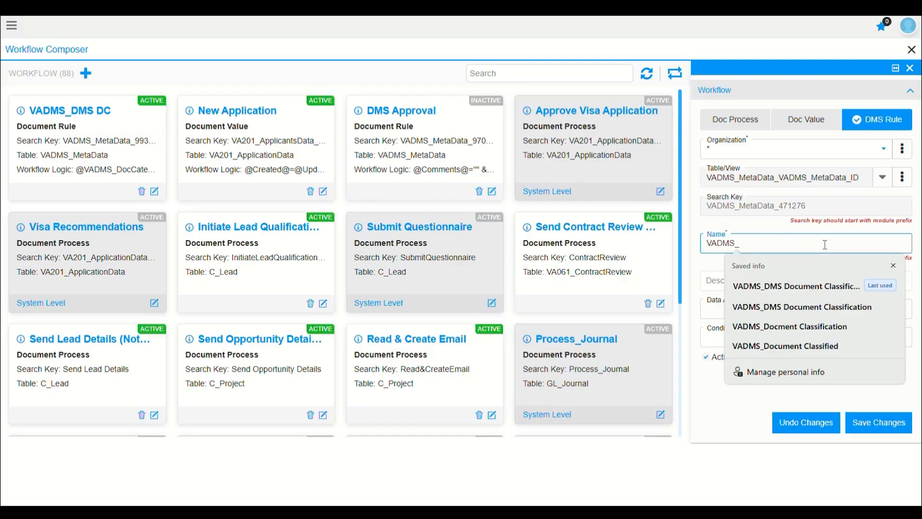
type("Document Class")
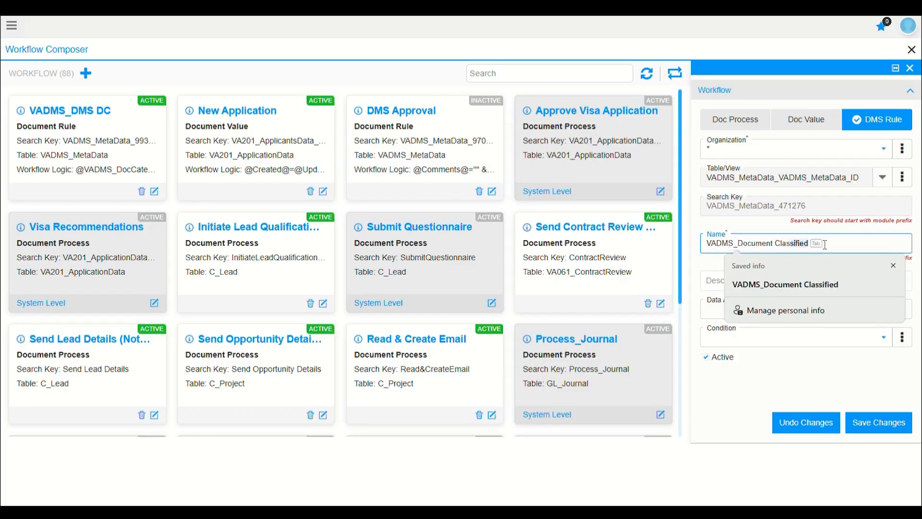
type("ification")
left_click(752, 314)
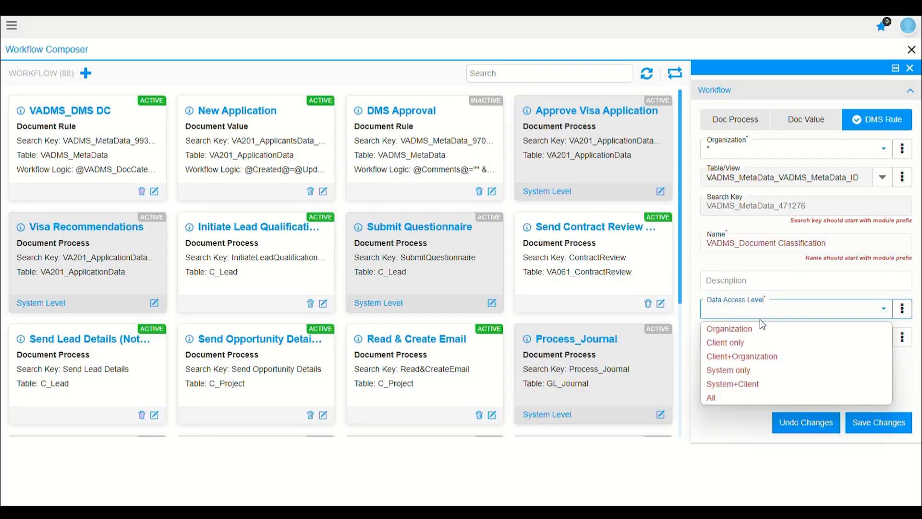
left_click(743, 355)
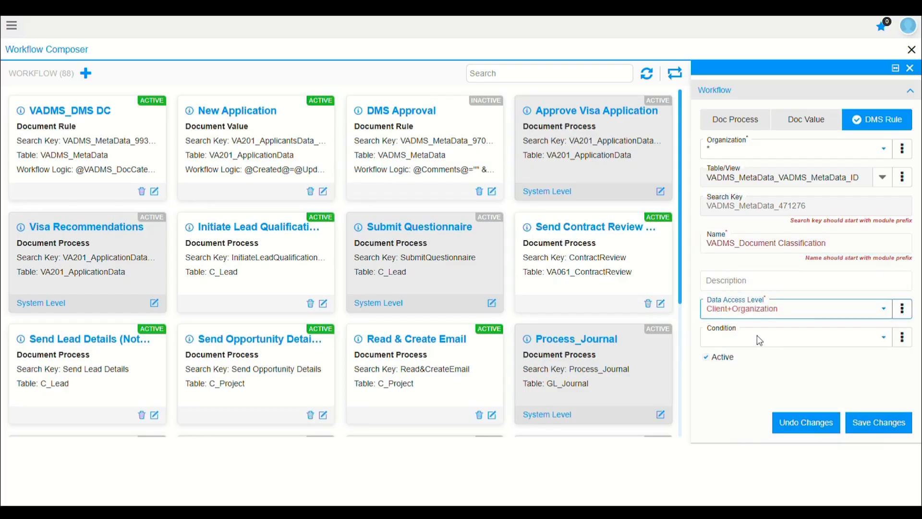
Set a Custom condition for the workflow on the VADMS_DocCategory_ID column with the value 0.
left_click(758, 339)
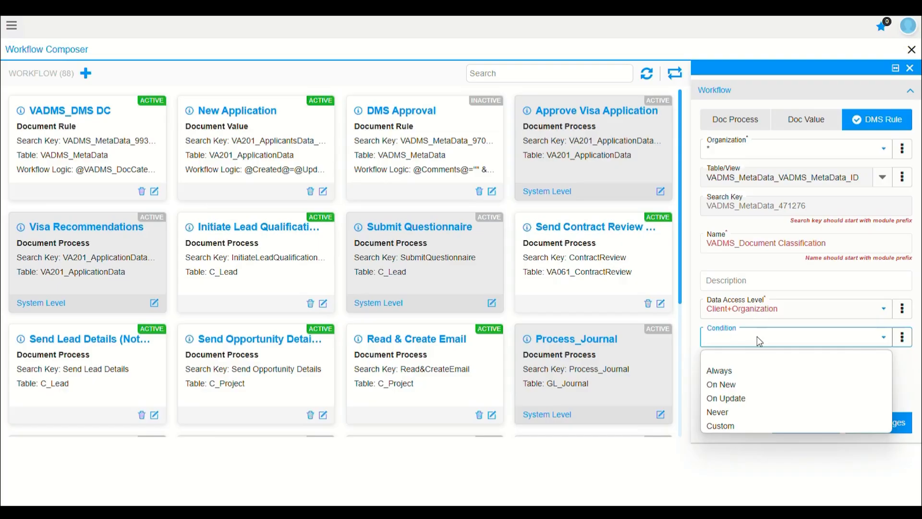
left_click(725, 428)
left_click(731, 345)
type("doccat")
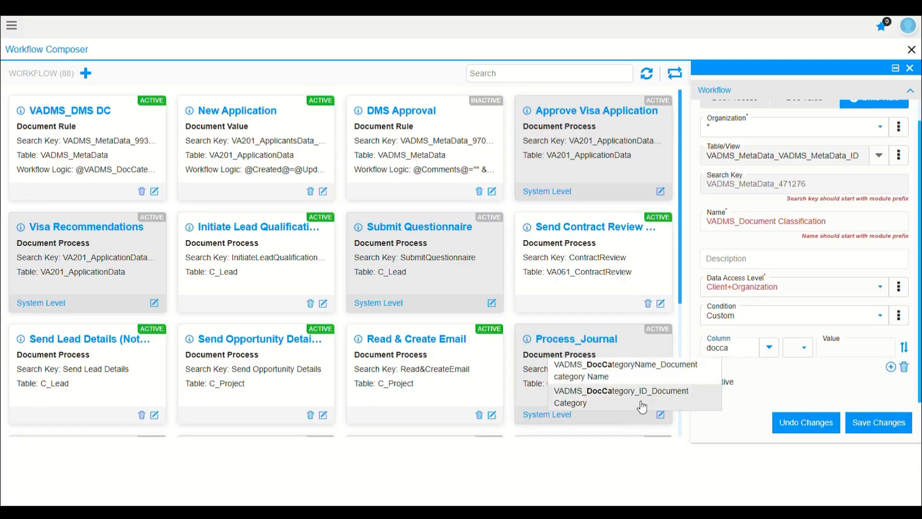
left_click(642, 404)
left_click(806, 350)
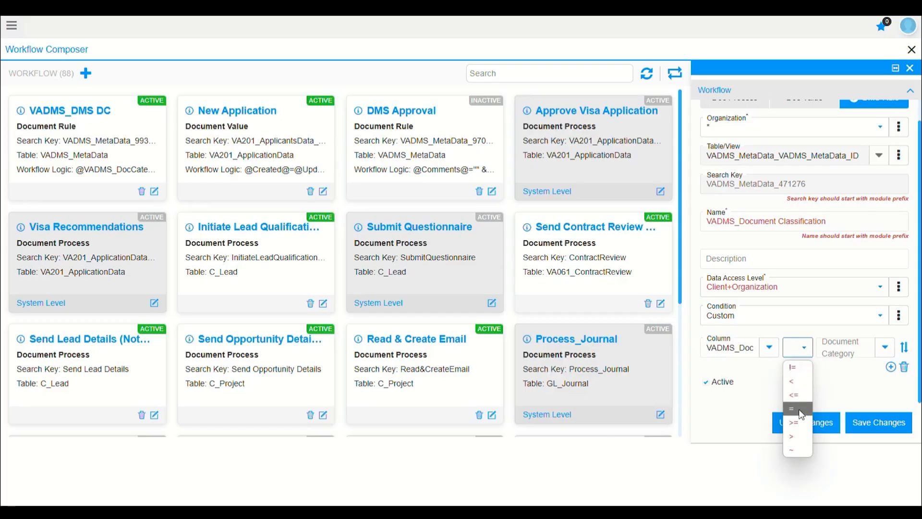
left_click(798, 365)
left_click(846, 347)
type("0")
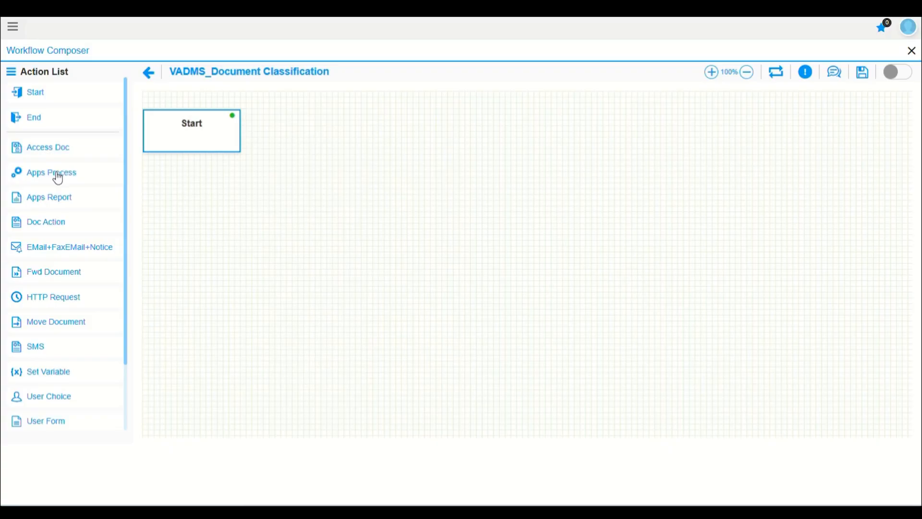
Add an Apps Process node to the workflow canvas and open its properties for editing.
left_click_drag(57, 177, 354, 199)
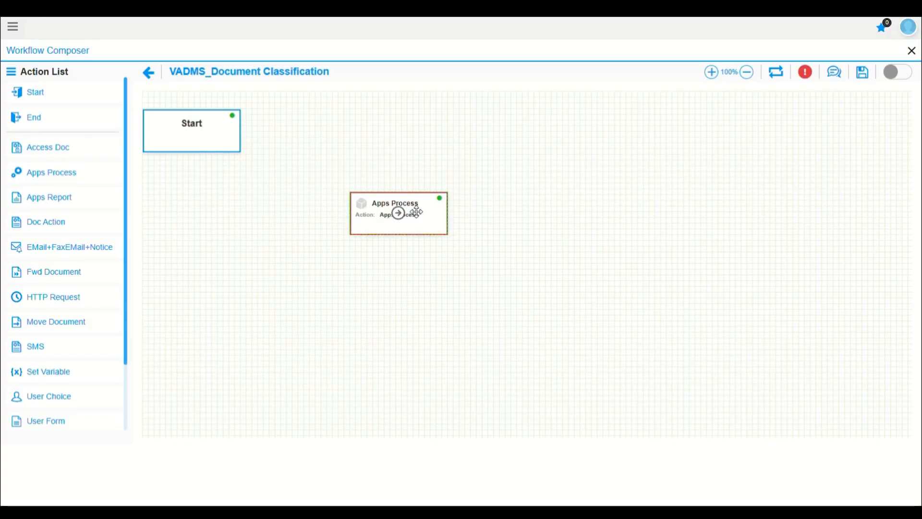
left_click(896, 73)
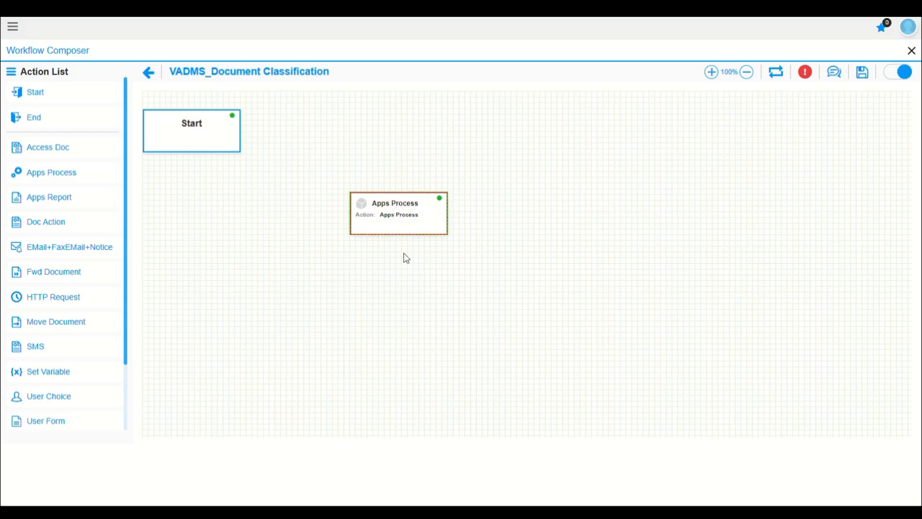
left_click(419, 217)
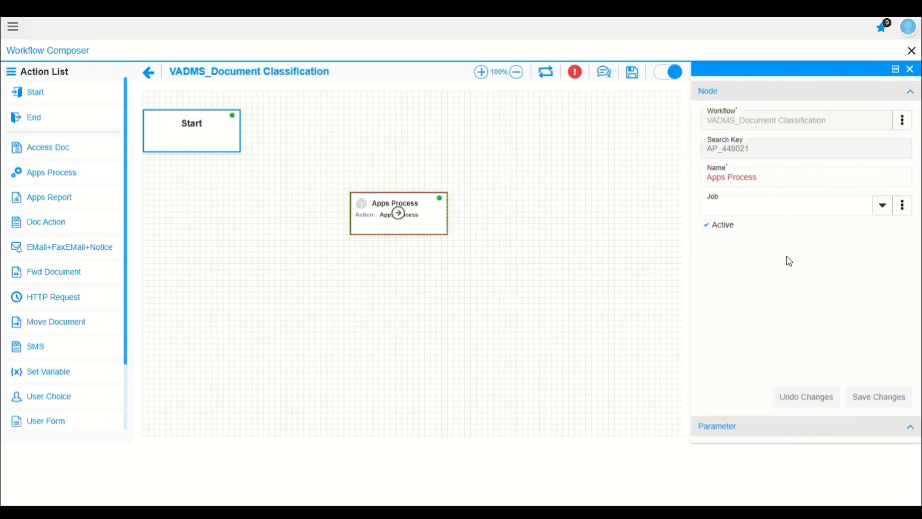
Set the Apps Process node's job and name to VA115_ClassifyDocs, save it, and move the node up beside Start.
left_click(751, 206)
type("va115_")
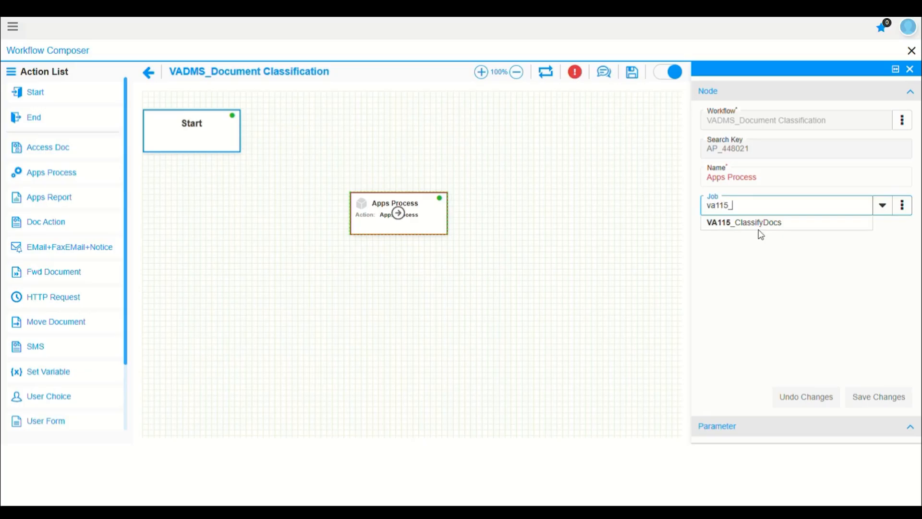
left_click(759, 229)
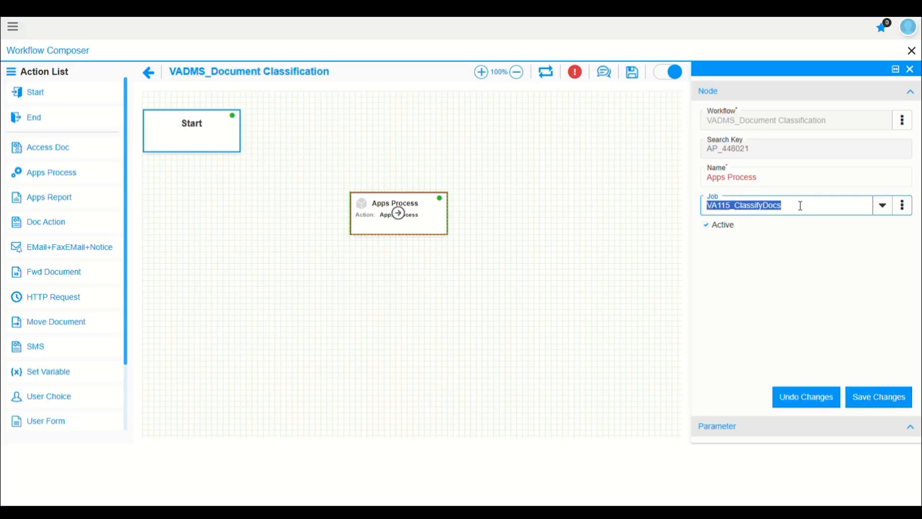
left_click(756, 171)
left_click(876, 397)
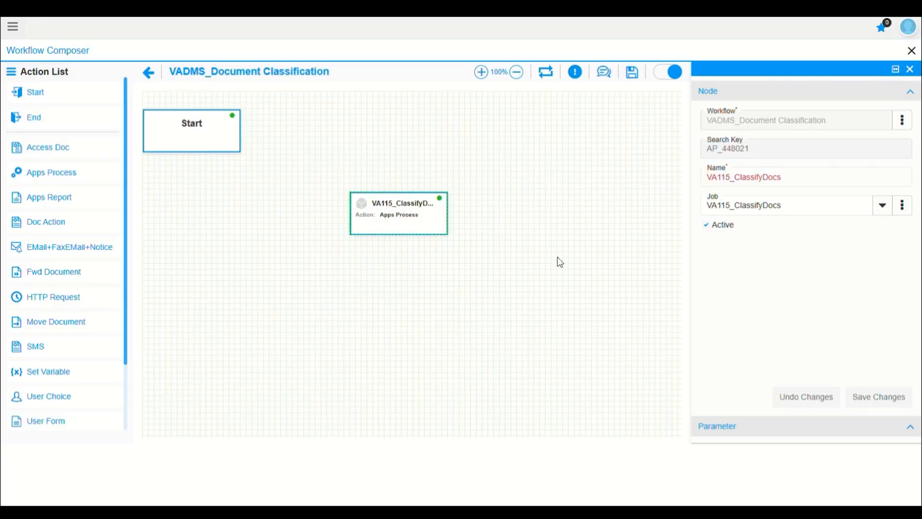
left_click_drag(426, 212, 429, 150)
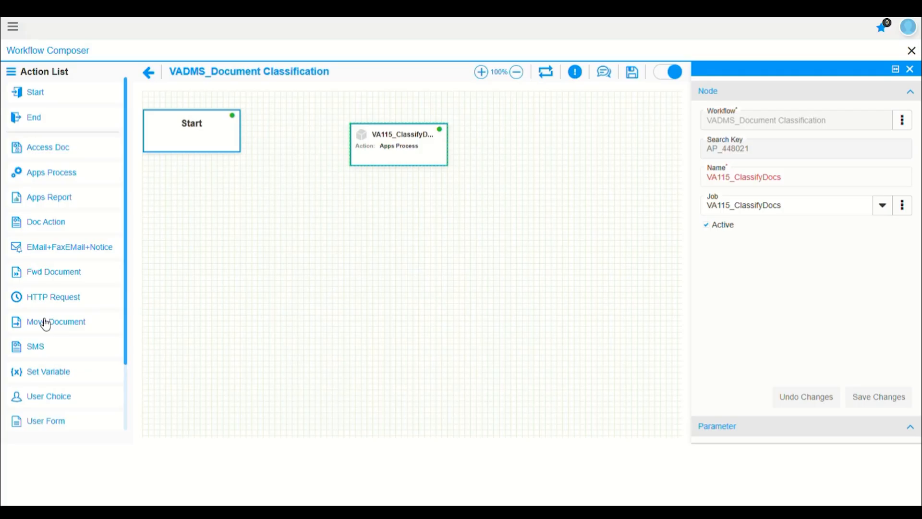
Add a Move Document node below VA115_ClassifyDocs, name it Hotel Booking, and set its source folder to Applicant Documents.
left_click_drag(46, 325, 365, 288)
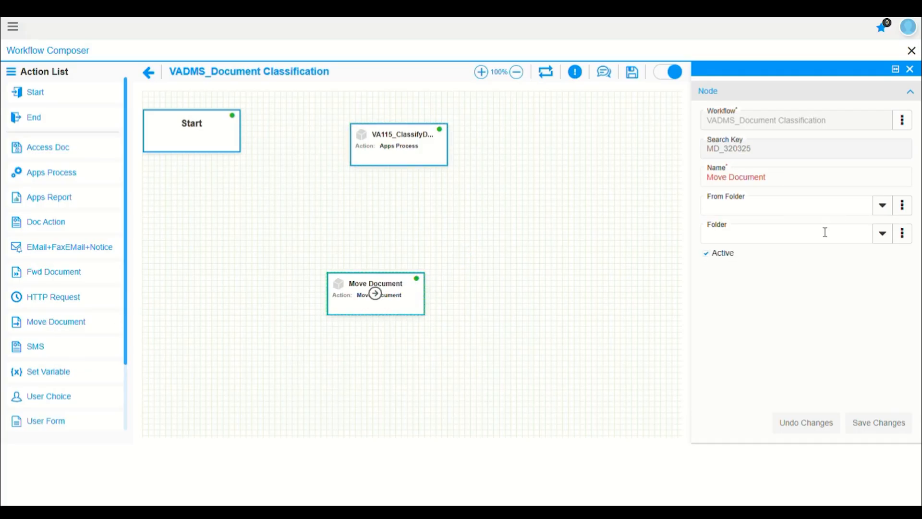
triple_click(799, 177)
type("Hotel Booking")
left_click(787, 204)
type("a")
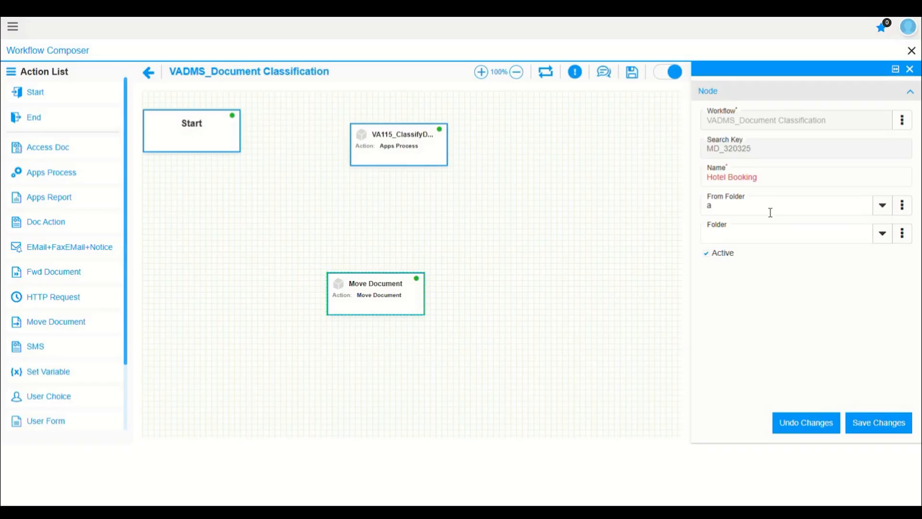
left_click(755, 209)
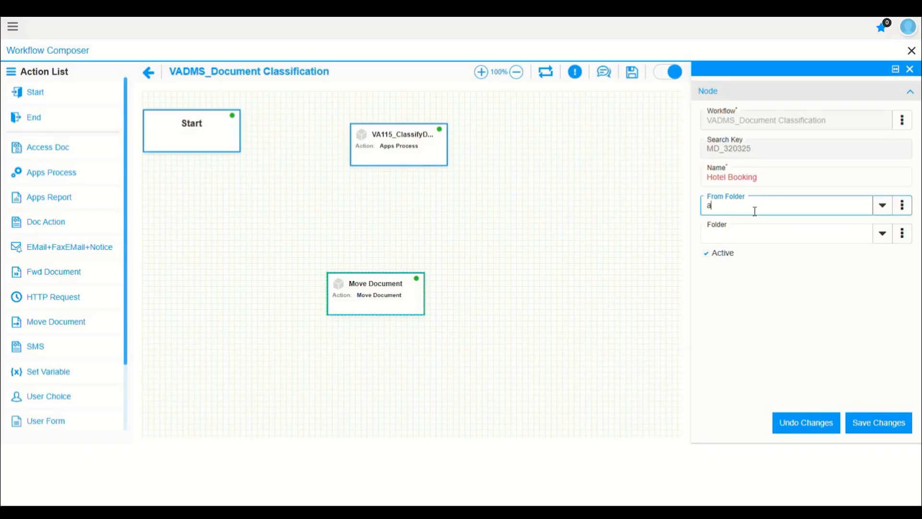
type("pplicant d")
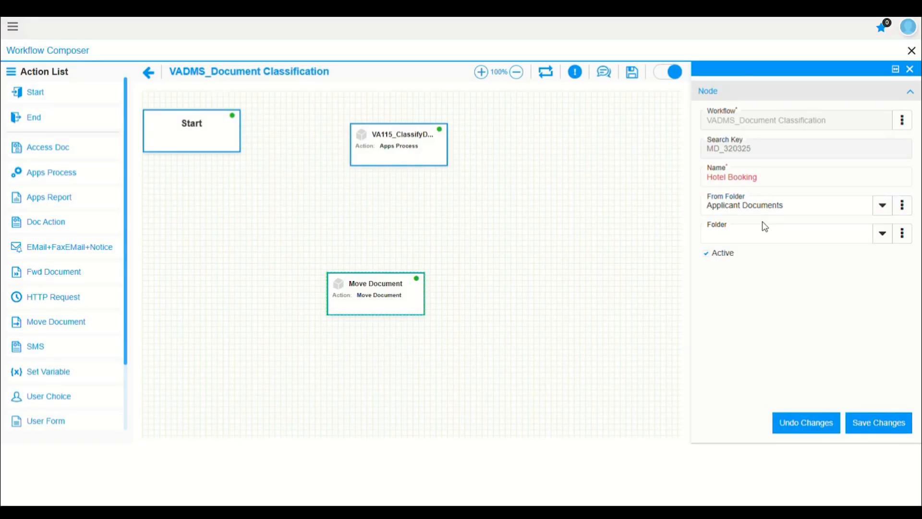
Set the Hotel Booking node's destination to the Hotel Booking folder under Applicant Documents and save the node.
left_click(883, 233)
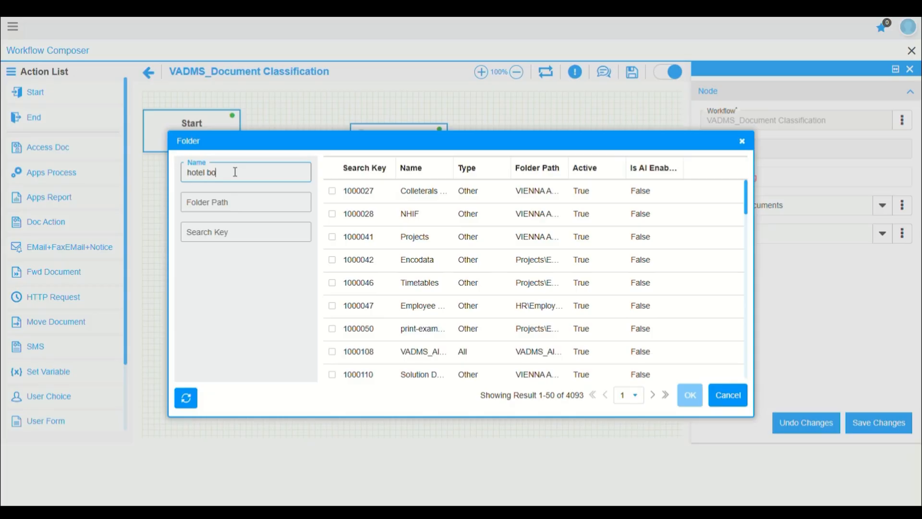
left_click(433, 213)
left_click(691, 395)
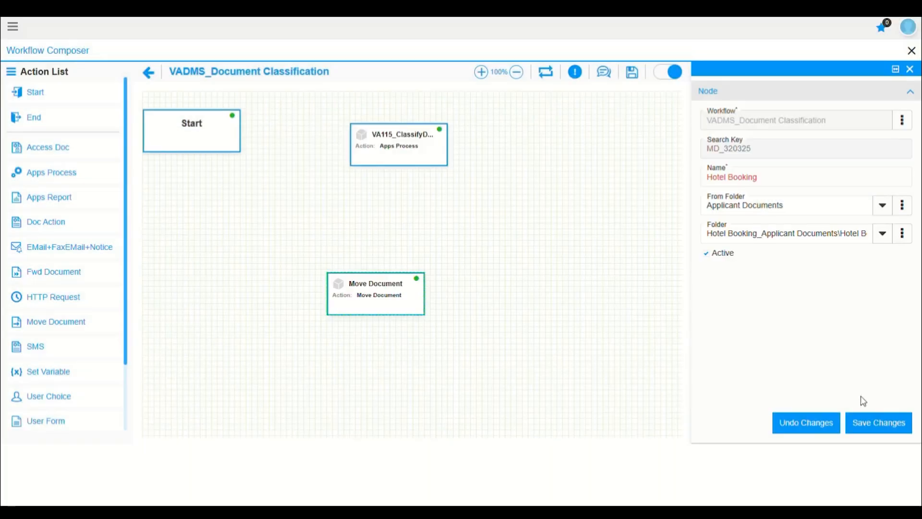
left_click(867, 422)
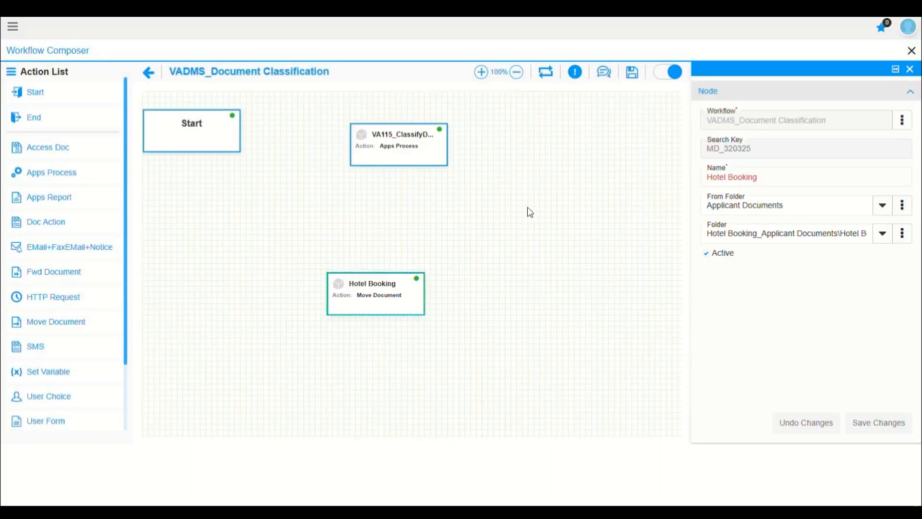
Add a second Move Document node named Bank Statement with Applicant Documents as its source folder.
left_click_drag(52, 324, 510, 296)
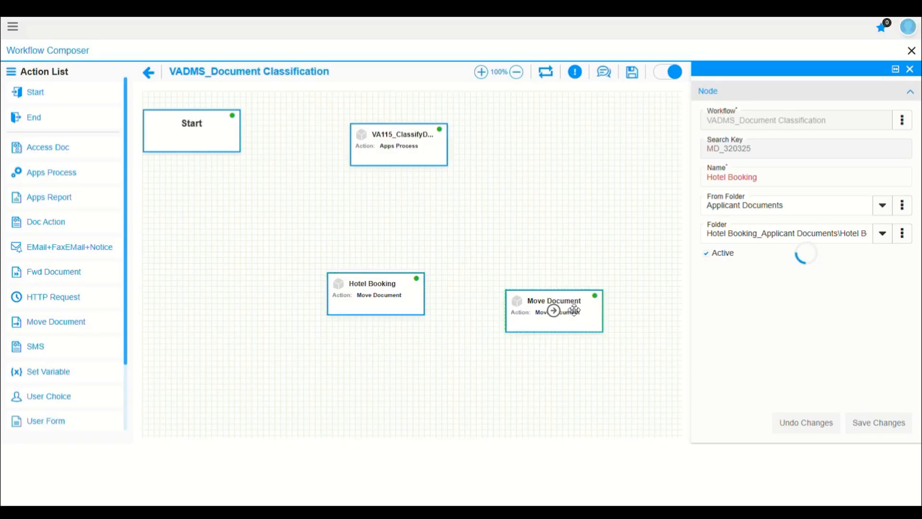
double_click(794, 176)
key("ctrl+a")
type("Bank Statement")
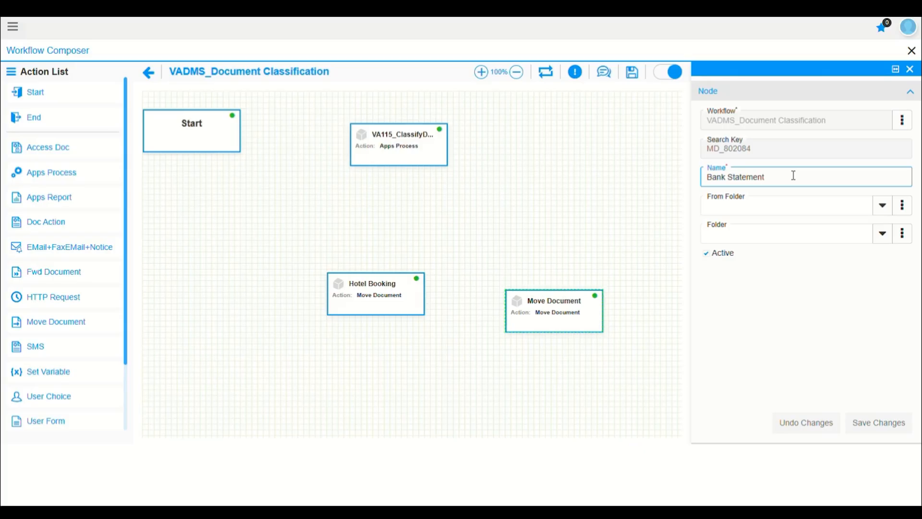
left_click(765, 205)
type("applicant d")
left_click(757, 222)
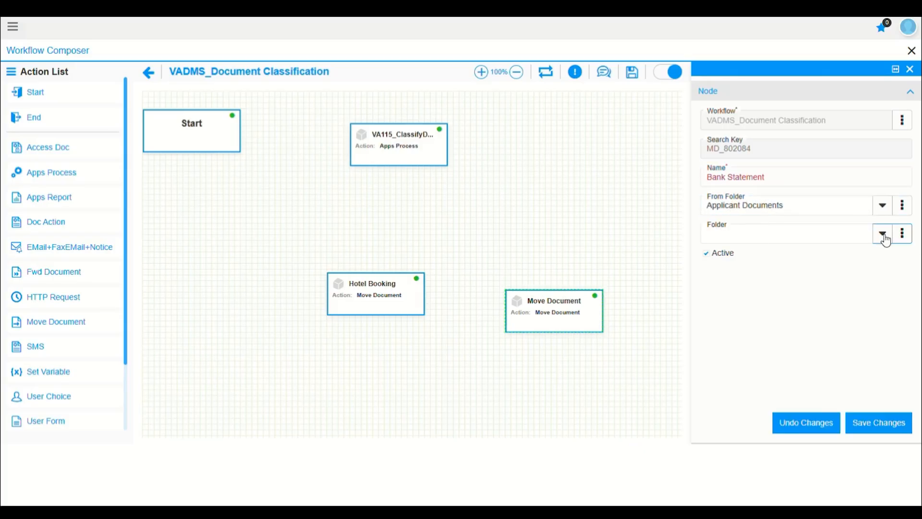
Set the Bank Statement node's destination to the Bank Statements folder under Applicant Documents and save the node.
left_click(884, 235)
left_click(223, 171)
type("bank st")
left_click(436, 237)
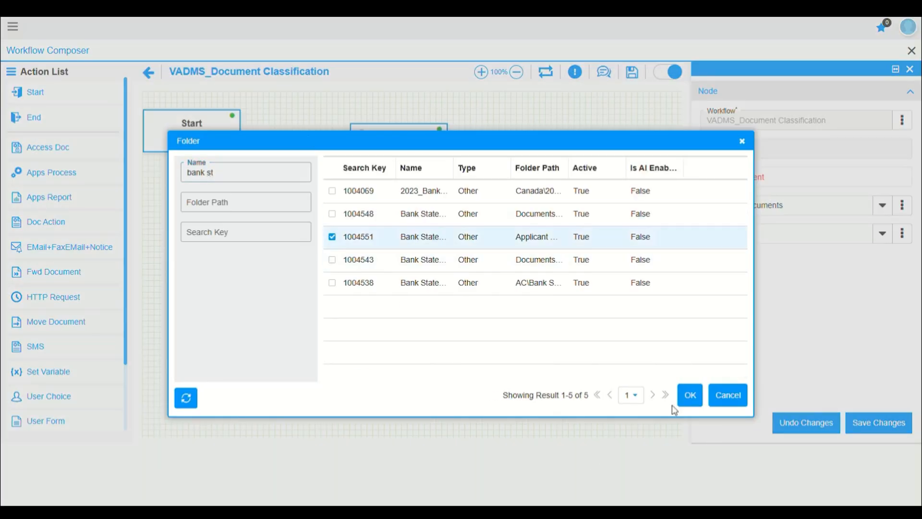
left_click(688, 398)
Add a third Move Document node named Passport documents with Applicant Documents as its source folder.
left_click_drag(69, 320, 410, 379)
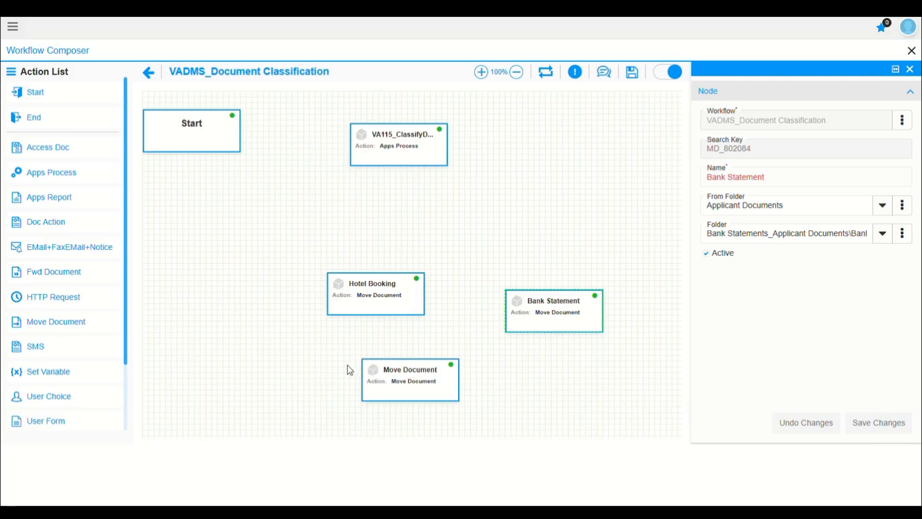
type("Passport documents")
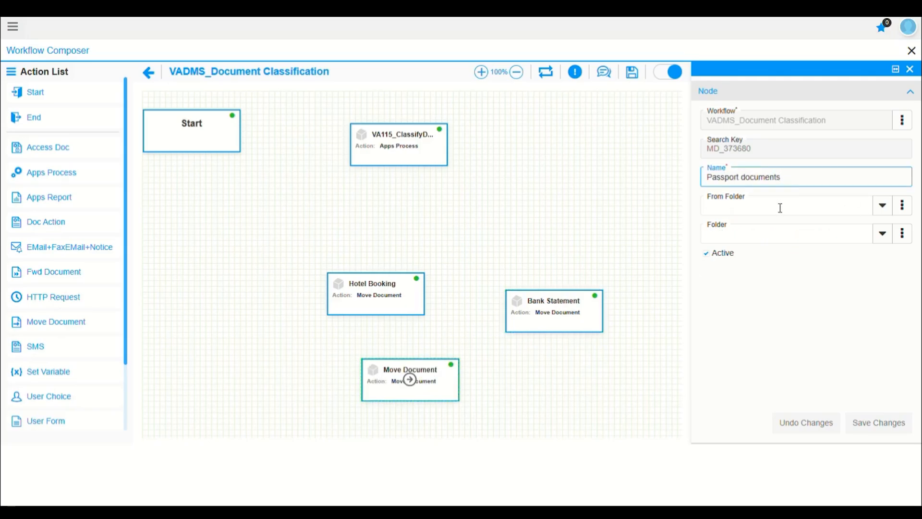
left_click(781, 207)
type("applicant d")
left_click(779, 222)
Set the Passport documents node's destination to the Passport Documents folder under Applicant Documents and save the node.
left_click(880, 235)
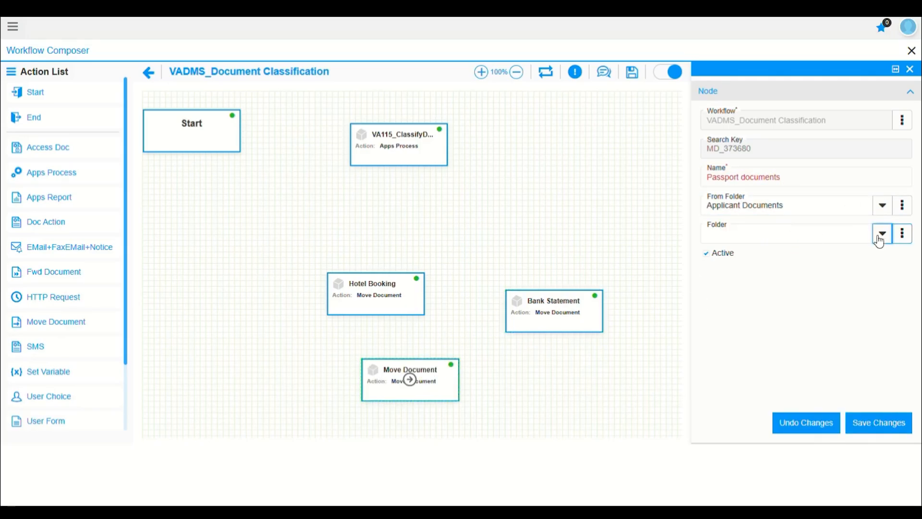
type("passport d")
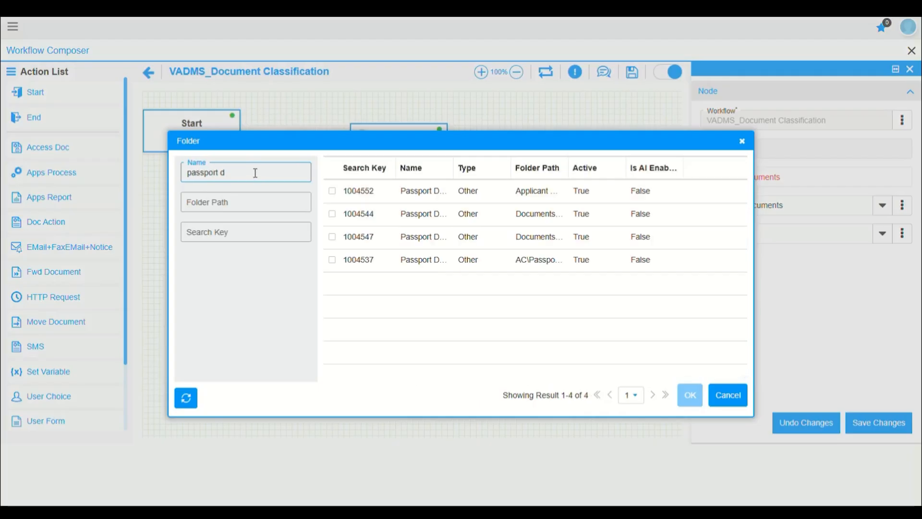
left_click(417, 187)
left_click(690, 395)
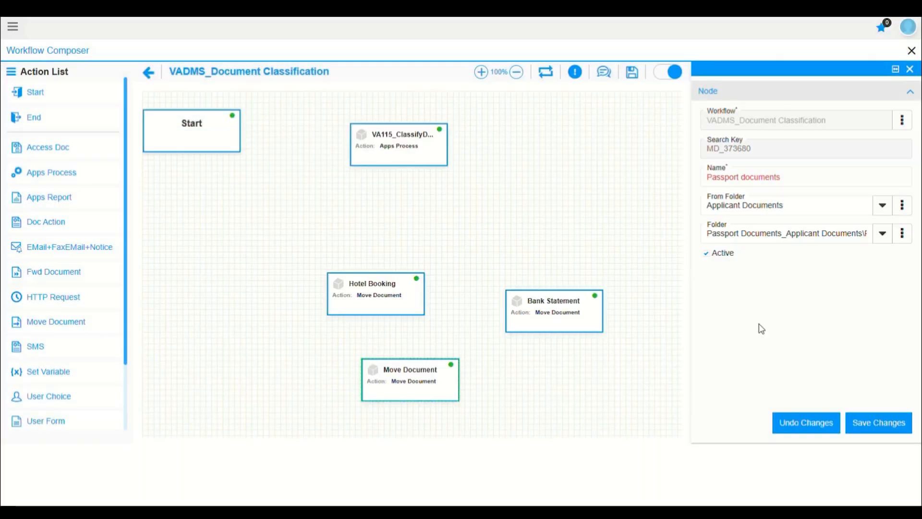
left_click(875, 424)
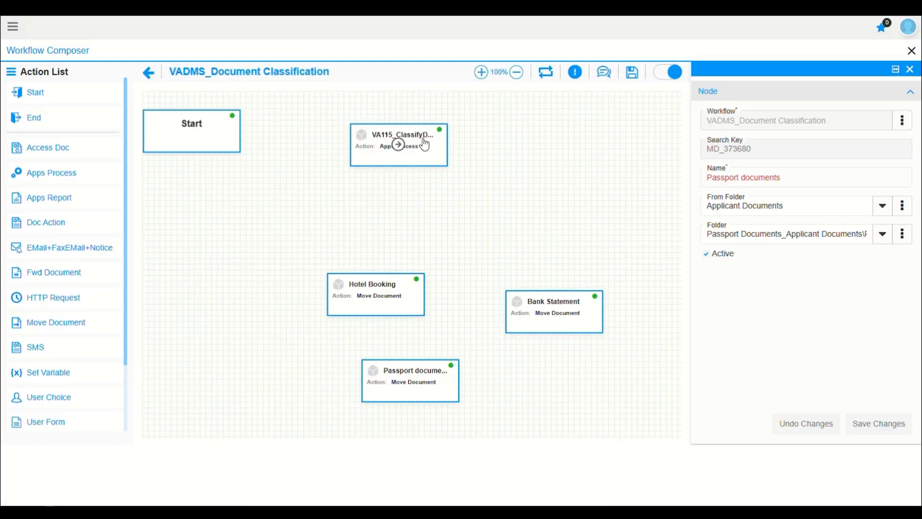
Align VA115_ClassifyDocs with Start and arrange the Hotel Booking, Passport documents and Bank Statement nodes in a row beneath them.
left_click_drag(398, 144, 379, 115)
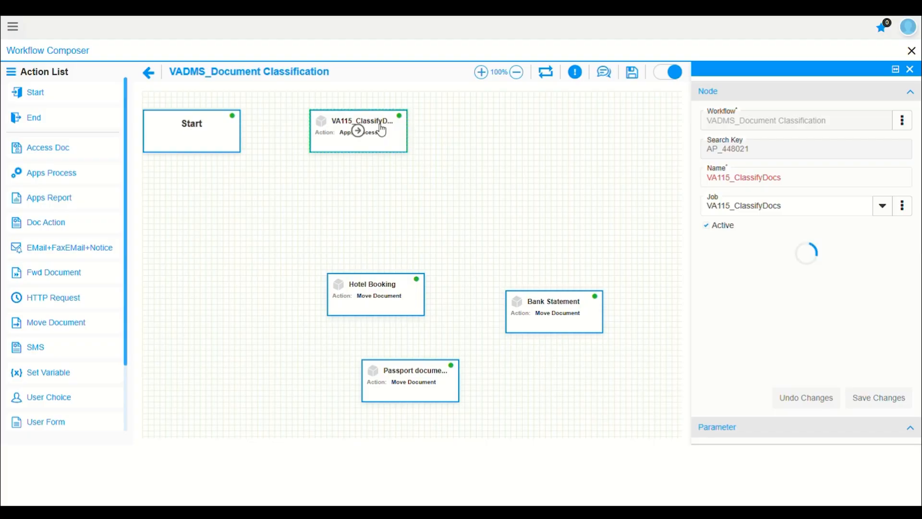
left_click(910, 68)
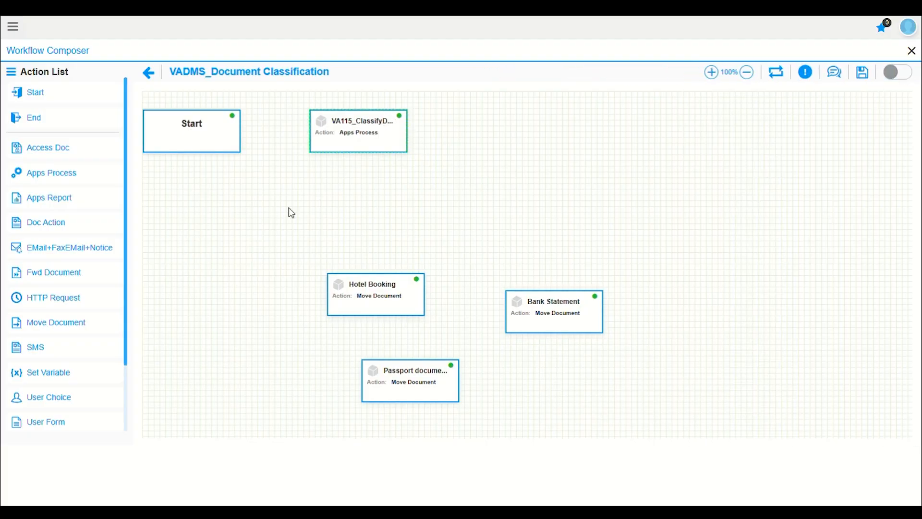
left_click_drag(377, 292, 232, 246)
left_click_drag(438, 387, 467, 254)
left_click_drag(594, 311, 682, 246)
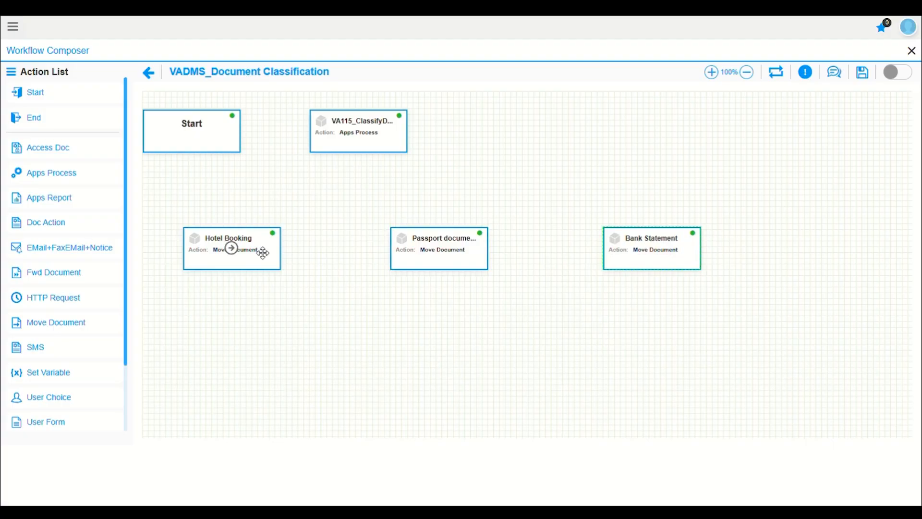
Connect Start to VA115_ClassifyDocs, and link VA115_ClassifyDocs to the Hotel Booking, Passport documents and Bank Statement nodes with clearly routed lines.
left_click_drag(192, 140, 327, 137)
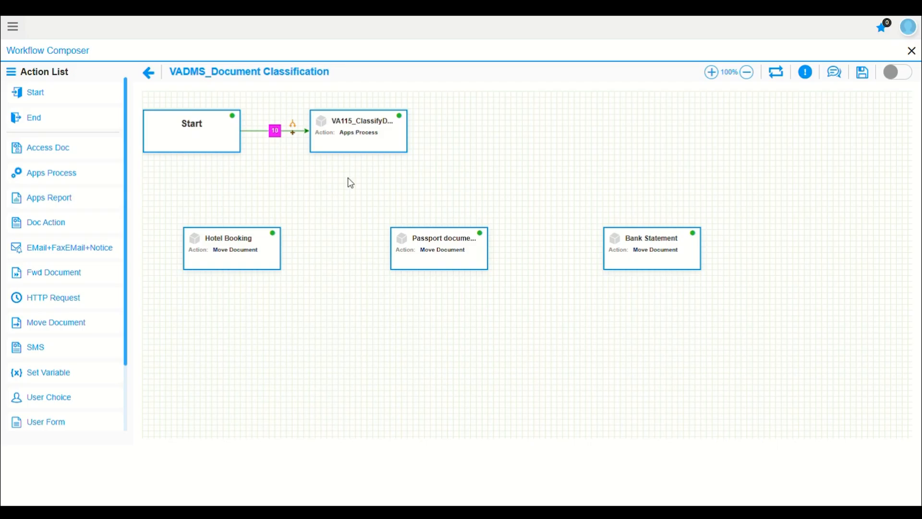
left_click(359, 131)
mouse_move(360, 136)
left_mouse_down()
mouse_move(274, 220)
mouse_move(246, 229)
left_mouse_up()
left_click_drag(294, 164, 332, 250)
left_click(361, 131)
left_click_drag(365, 131, 448, 247)
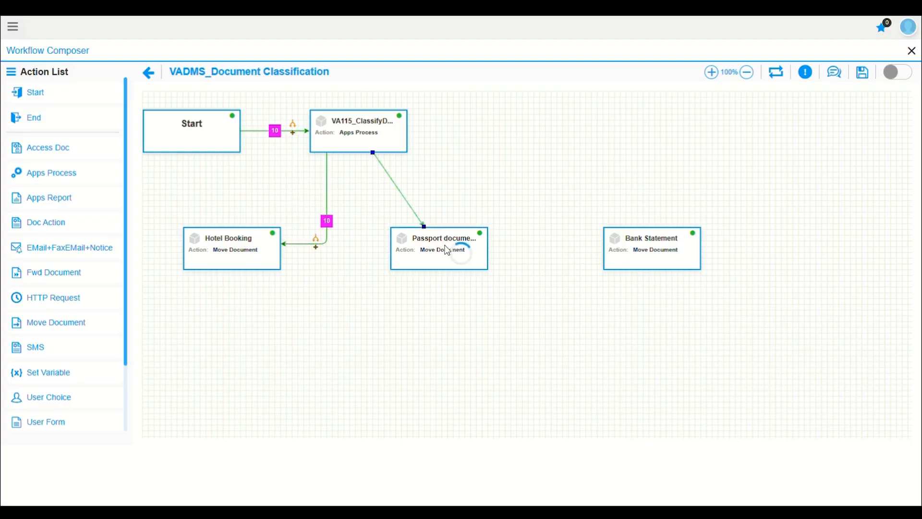
left_click_drag(365, 135, 685, 255)
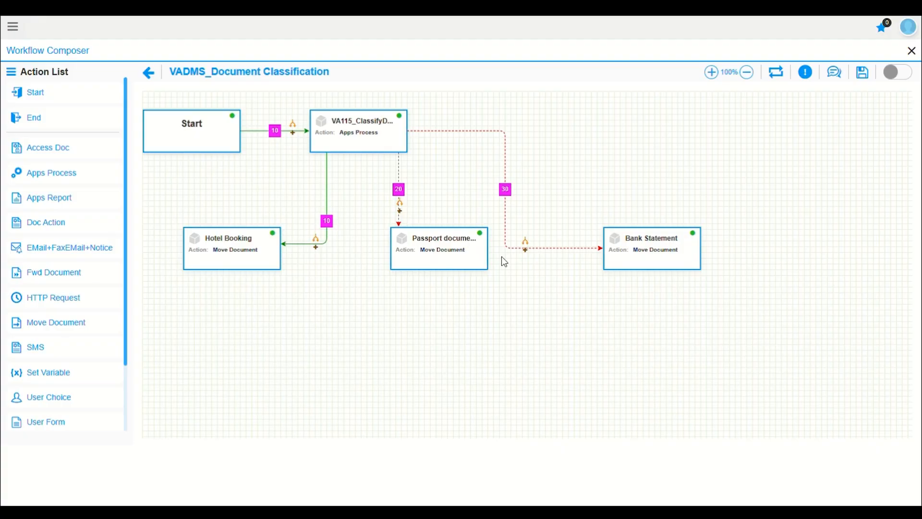
Add an End node beside Bank Statement and connect VA115_ClassifyDocs to it, routing the line above the other nodes.
left_click_drag(33, 120, 780, 235)
left_click_drag(854, 262, 861, 245)
left_click_drag(362, 136, 880, 267)
left_click(593, 186)
left_click_drag(593, 187, 841, 160)
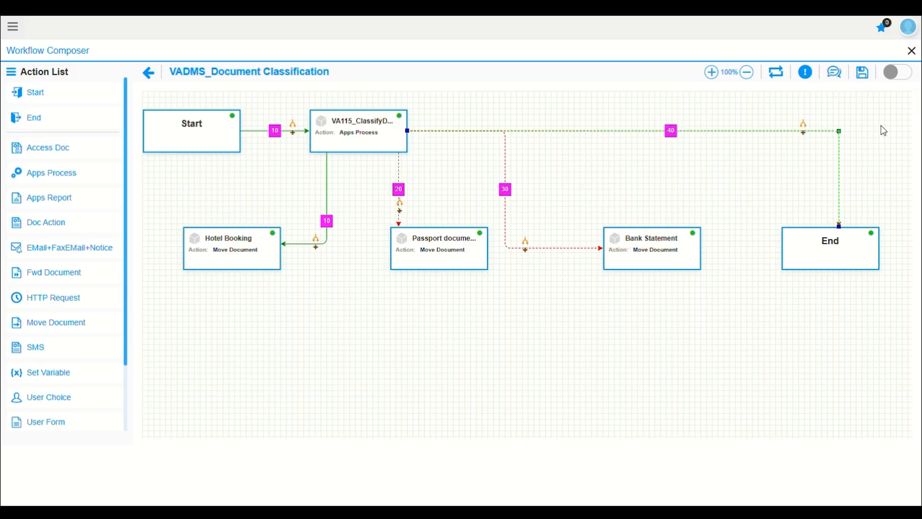
Add a condition on the VA115_DocInformation column to the connector leading to Hotel Booking.
left_click(890, 73)
left_click(317, 243)
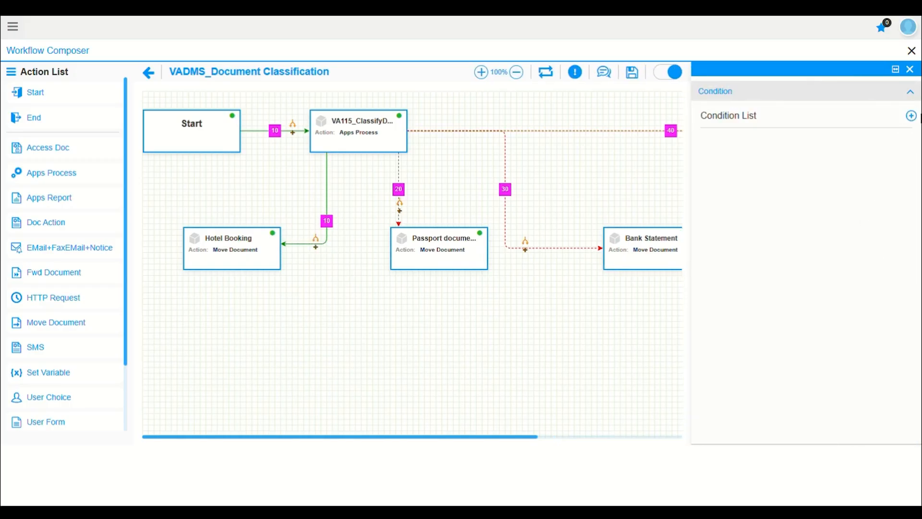
left_click(912, 115)
left_click(747, 146)
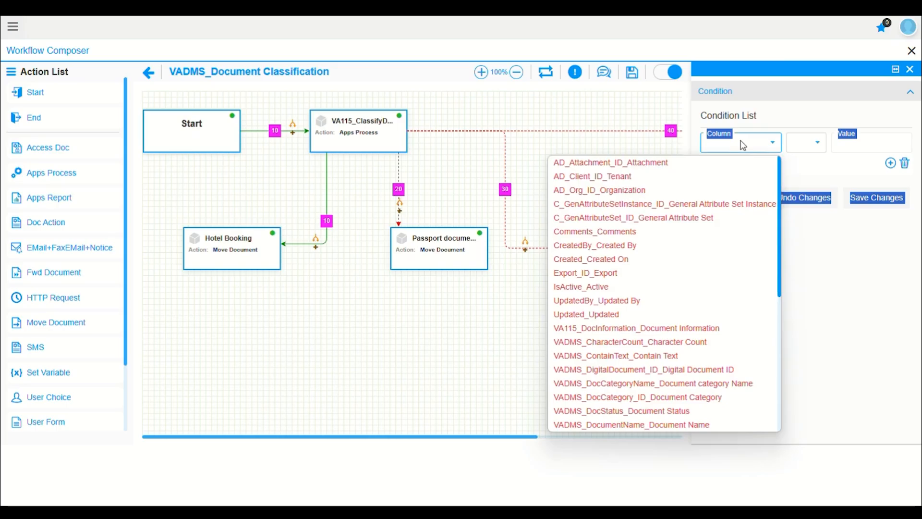
left_click(744, 146)
left_click(762, 146)
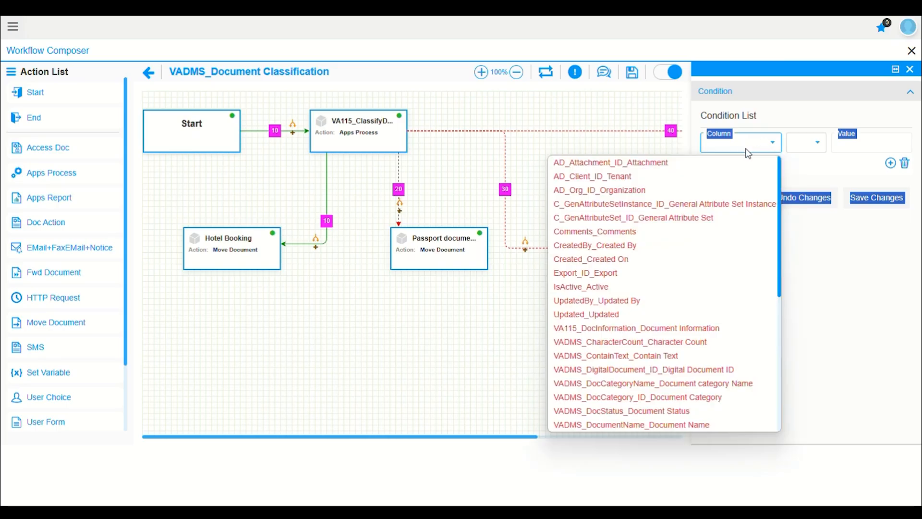
left_click(601, 332)
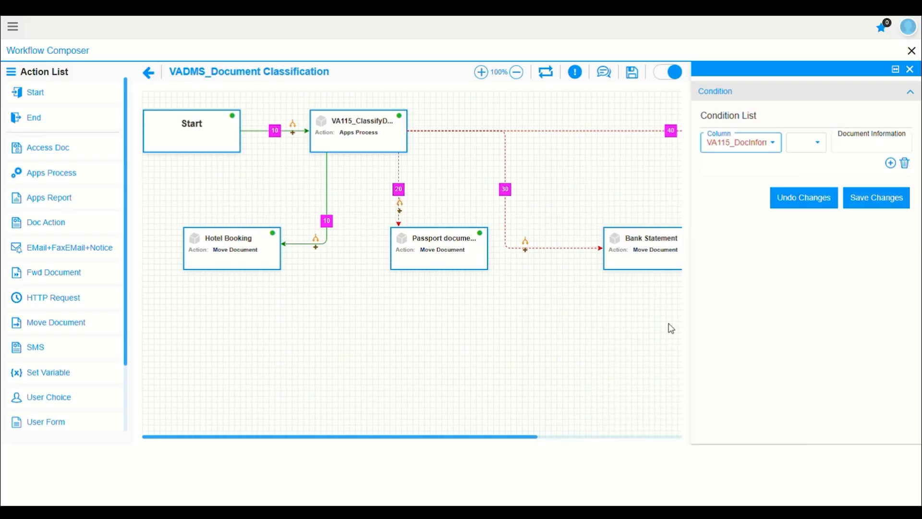
Set the Hotel Booking connector's condition to equal (=) Hotel Booking and save it.
left_click(822, 152)
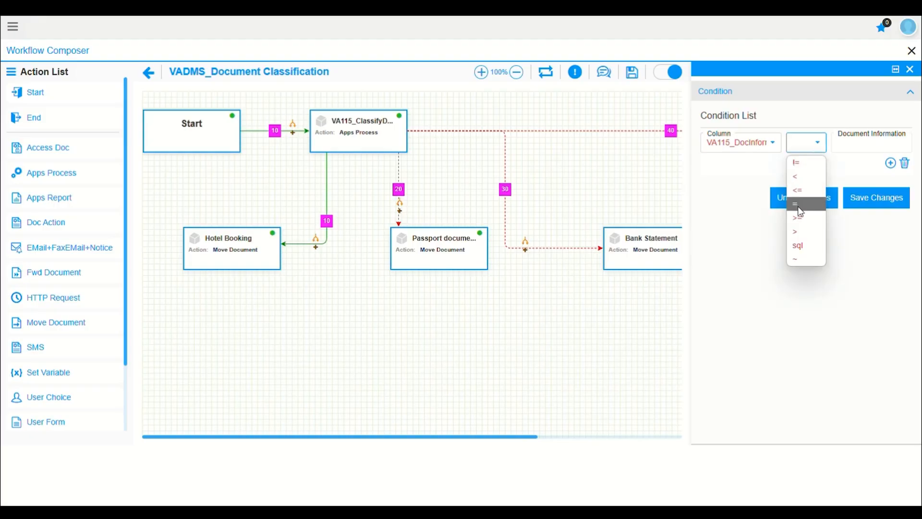
left_click(798, 206)
left_click(869, 145)
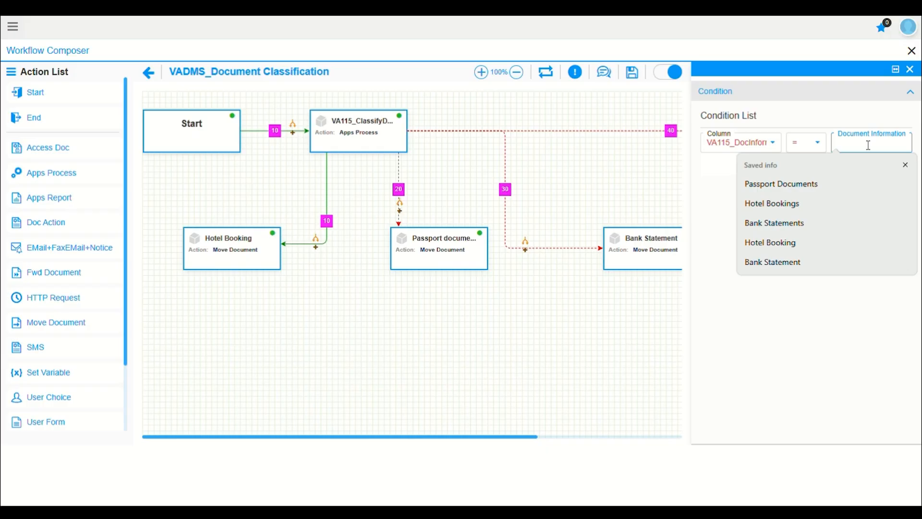
type("Hotel Booking")
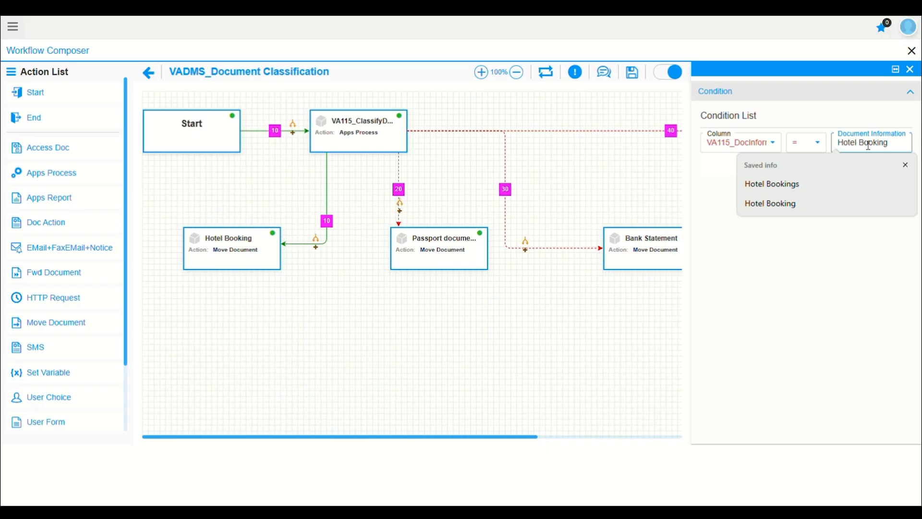
left_click(906, 165)
left_click(875, 198)
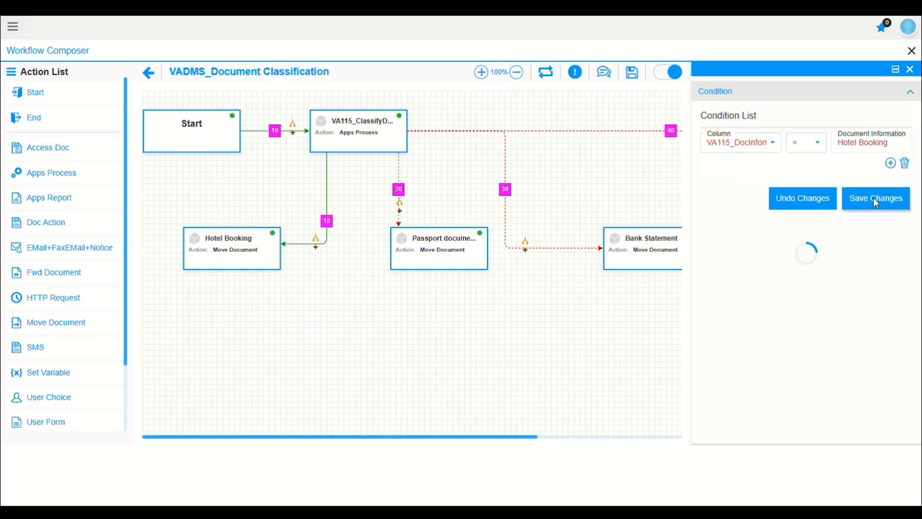
Set the Passport documents connector's condition to VA115_DocInformation = Passport Documents and save it.
left_click(401, 206)
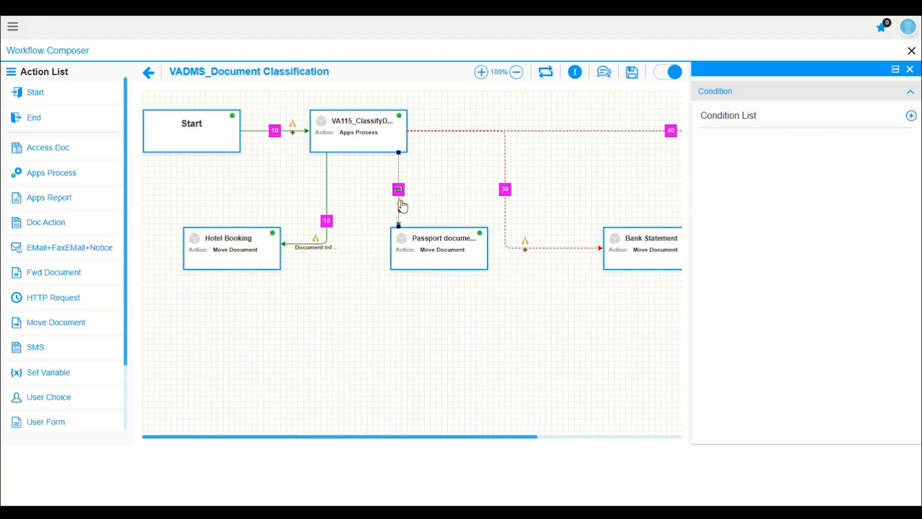
left_click(911, 115)
left_click(741, 143)
left_click(663, 330)
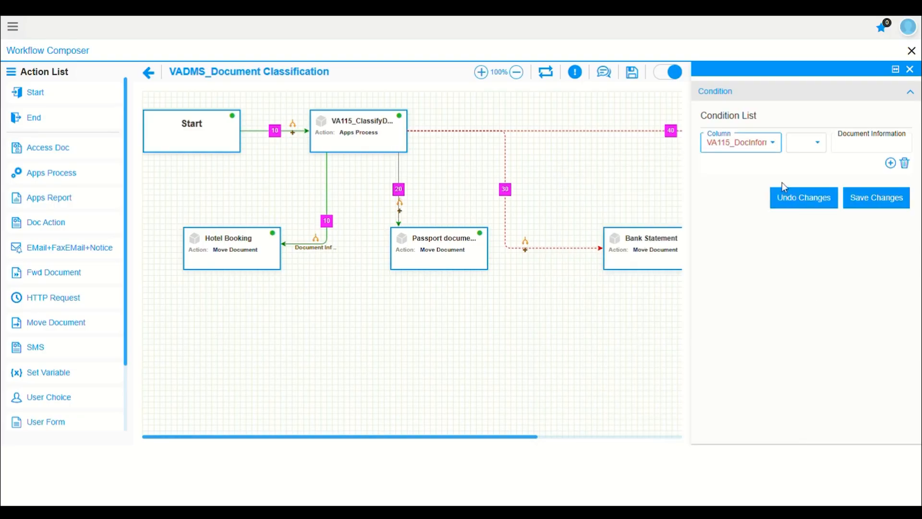
left_click(812, 143)
left_click(806, 206)
left_click(862, 145)
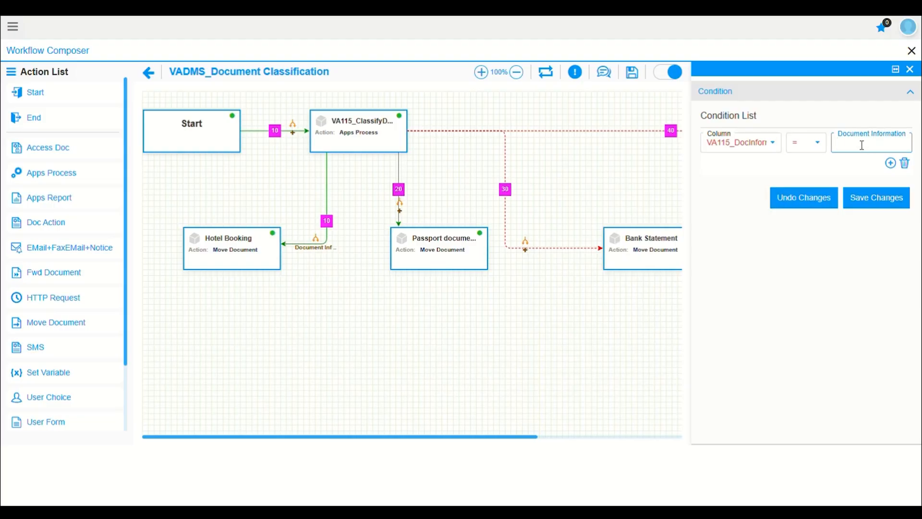
type("Passport Documents")
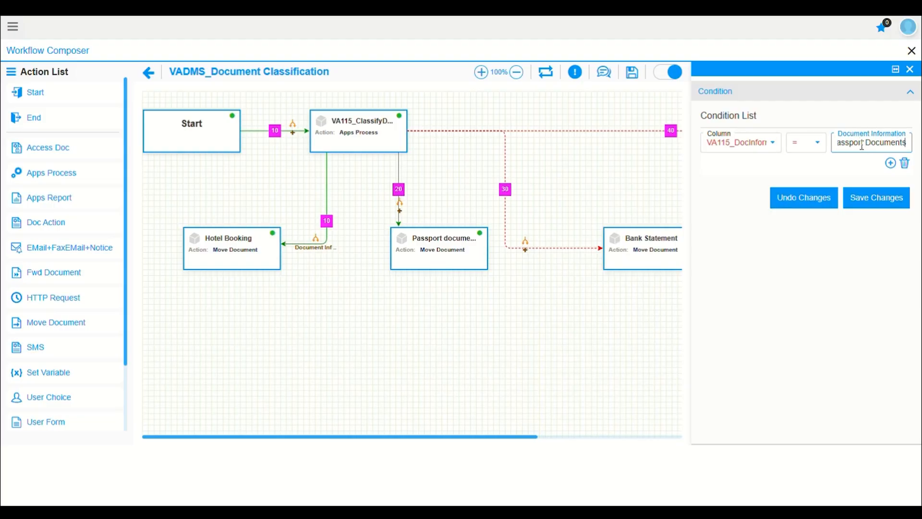
left_click(877, 197)
Set the Bank Statement connector's condition to VA115_DocInformation = Bank Statement and save it.
left_click(526, 247)
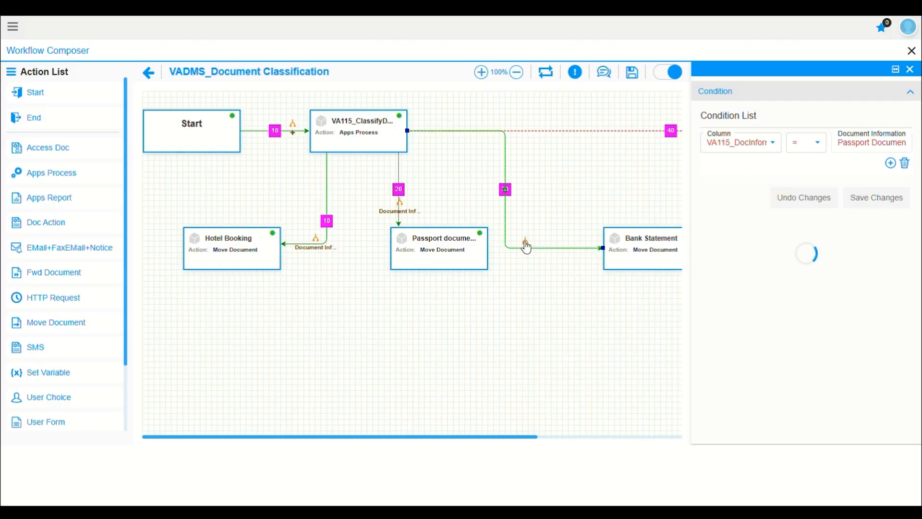
left_click(739, 143)
left_click(700, 329)
left_click(817, 145)
left_click(800, 203)
left_click(859, 143)
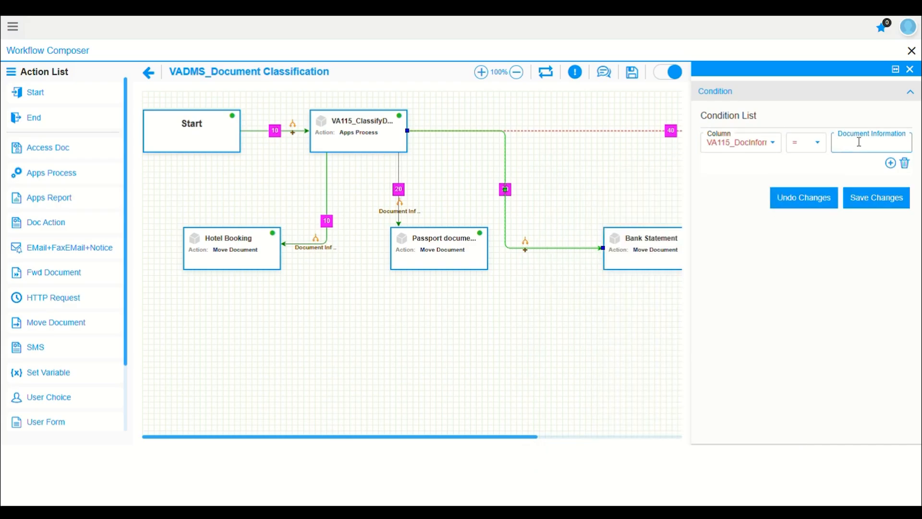
type("Bank Statement")
left_click(881, 198)
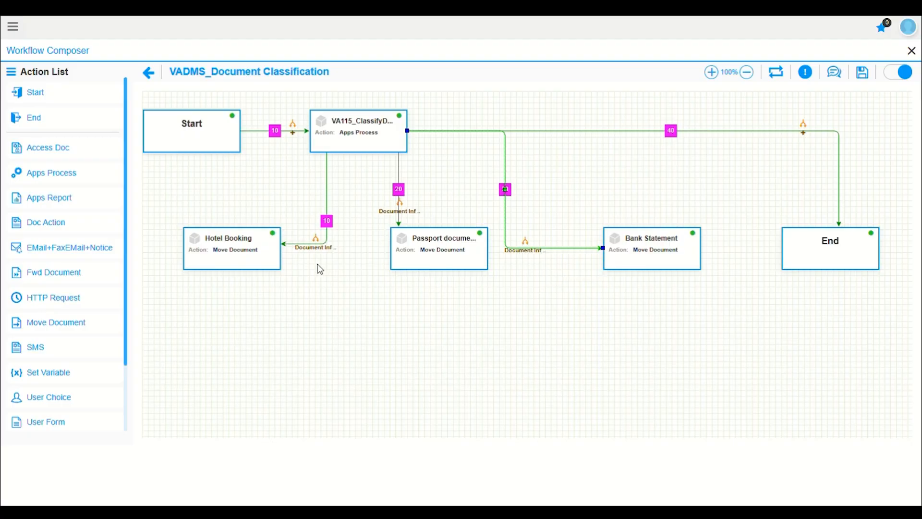
Add a Fwd Document node in the empty area below Passport documents and Bank Statement, and open its properties.
mouse_move(317, 242)
mouse_move(284, 263)
left_click_drag(61, 276, 445, 366)
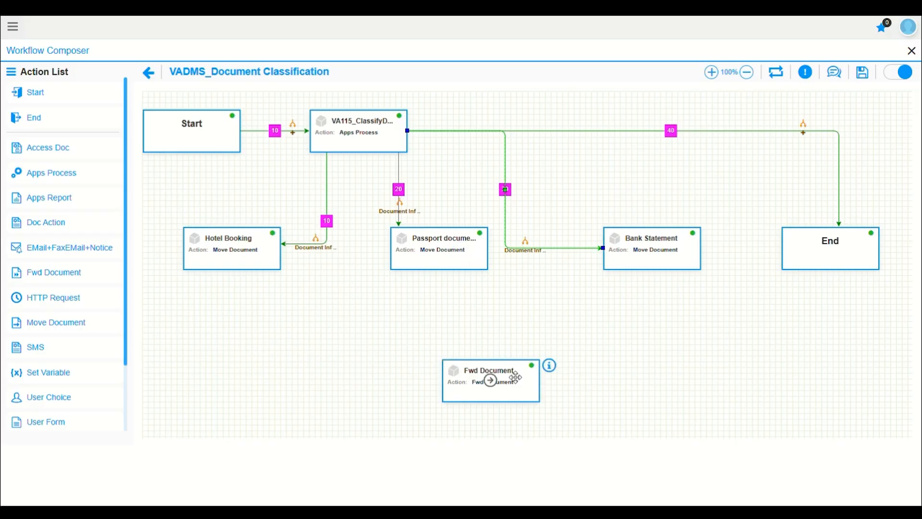
left_click(491, 379)
Rename the Fwd Document node to Fwd Doc to Applicant Intake Department and save the change.
double_click(779, 176)
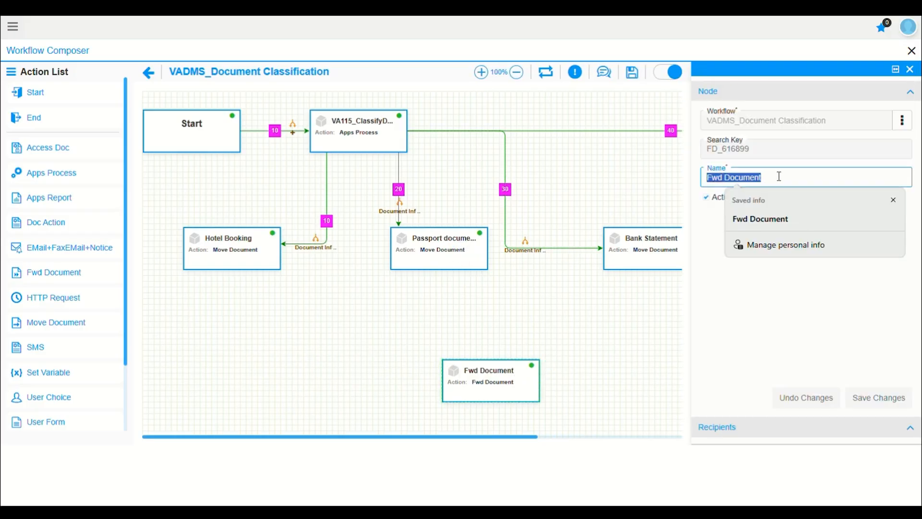
left_click(774, 325)
left_click(783, 176)
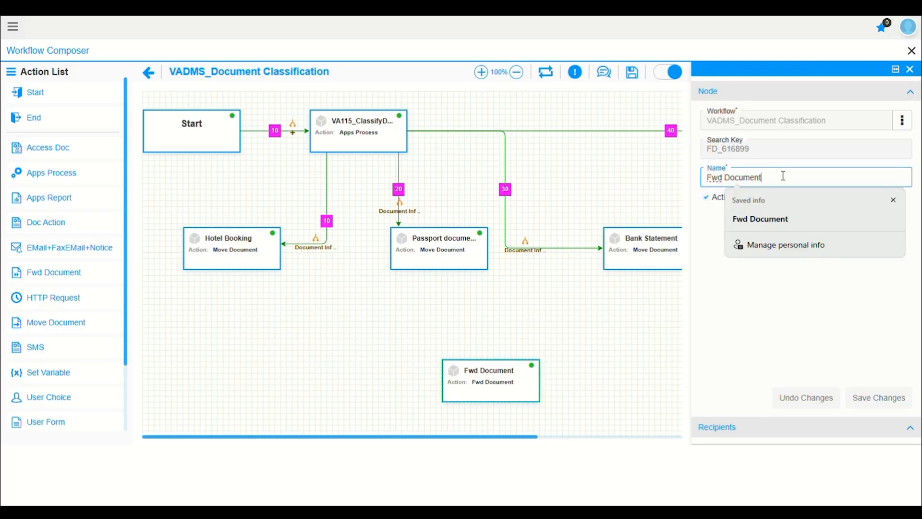
key("BackSpace")
key("BackSpace")
key("BackSpace")
key("BackSpace")
key("BackSpace")
key("BackSpace")
key("BackSpace")
type("oc to A")
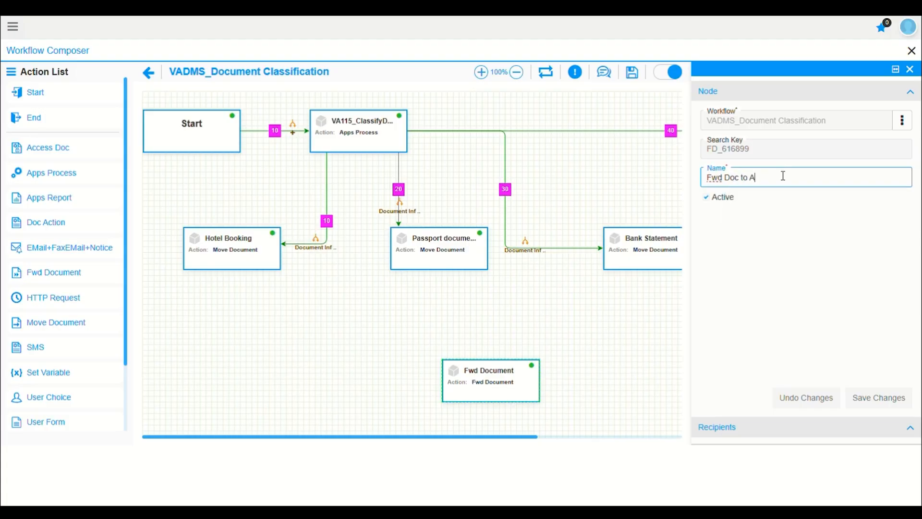
type("pplicant Intake Department")
left_click(883, 397)
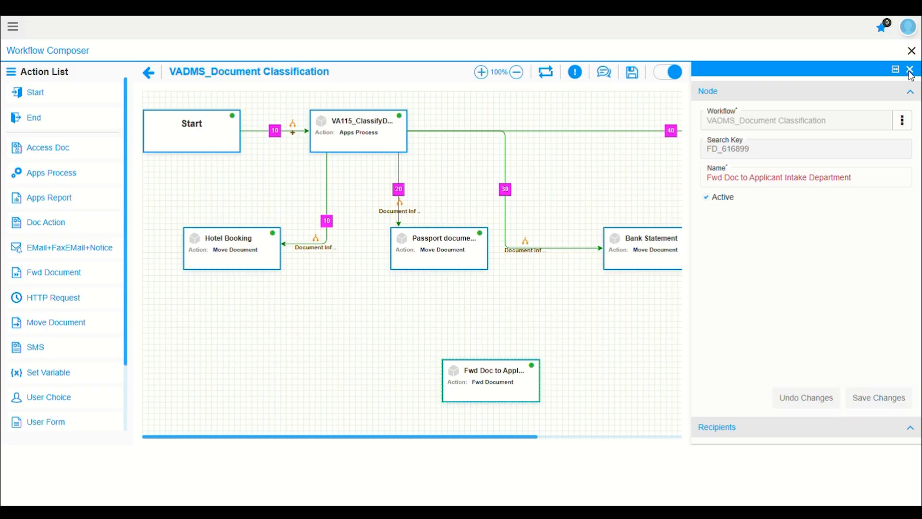
Find and open the Role window, and start a new role record in the single-record form view.
left_click(13, 25)
type("role")
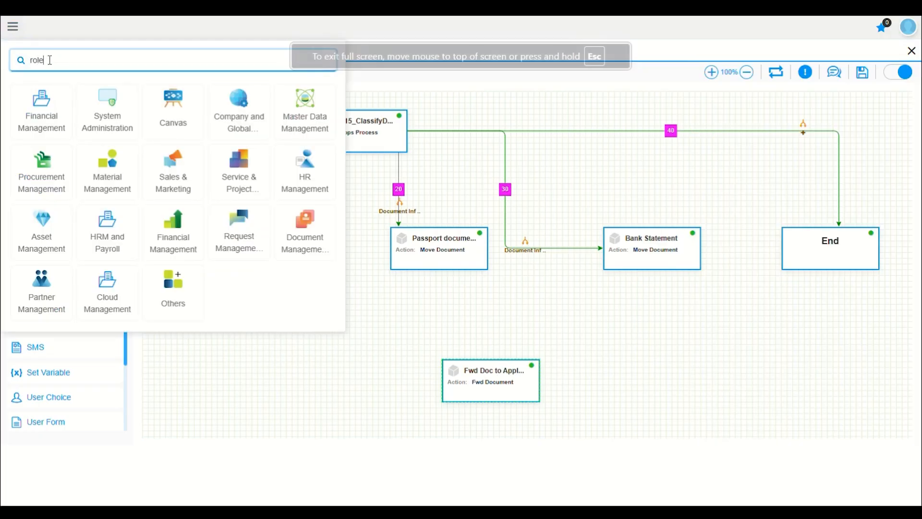
left_click(24, 80)
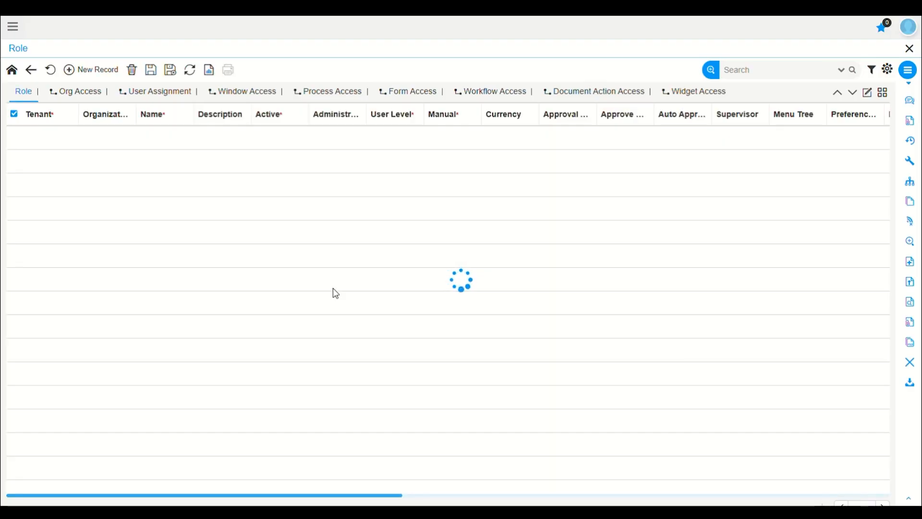
left_click(91, 70)
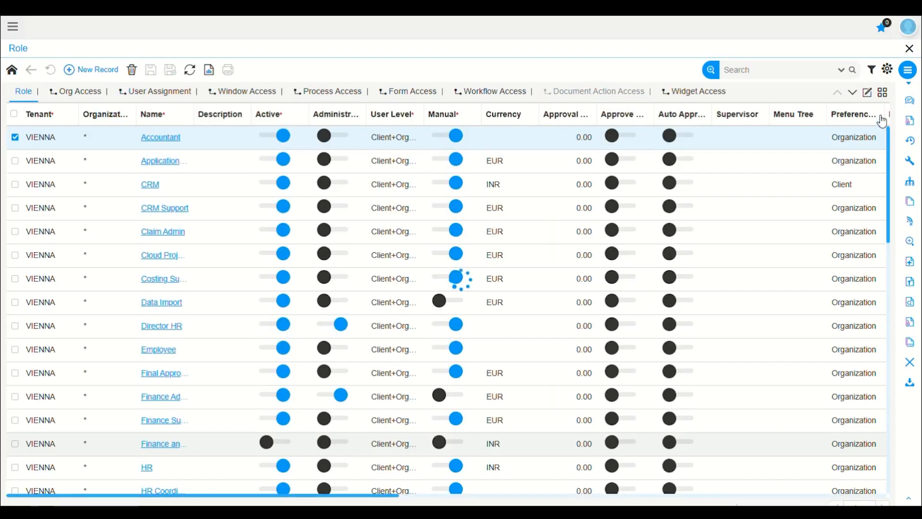
left_click(867, 96)
Enter a role named Applicant Intake Dept with user level Client+Organization and Manual enabled, and discard the entry.
left_click(54, 168)
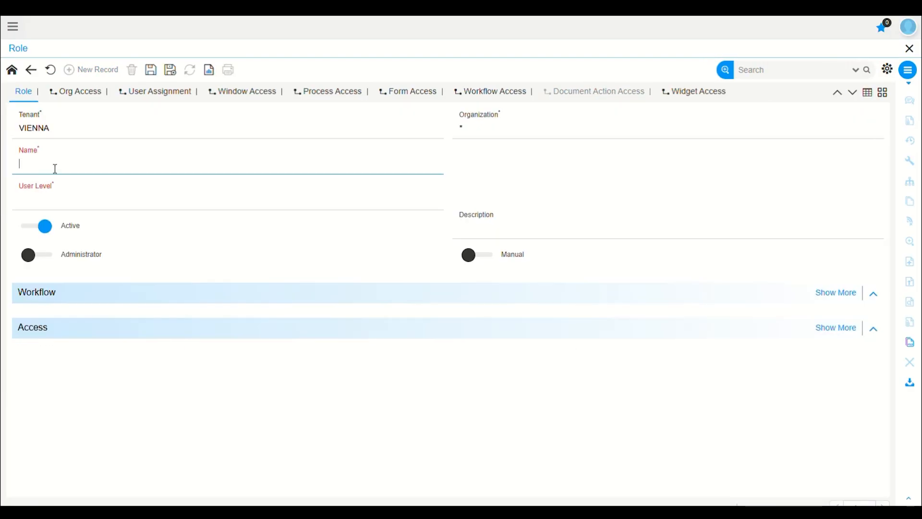
type("Applicant Intake ")
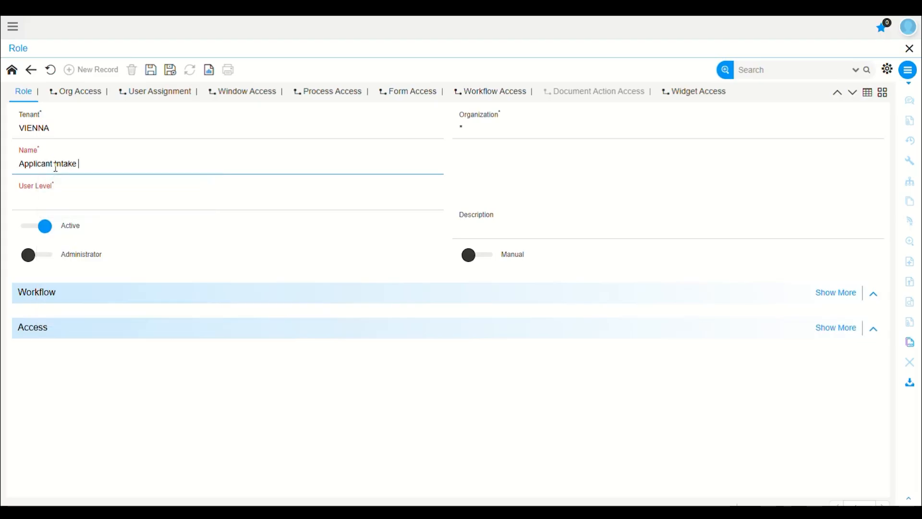
type("Dept")
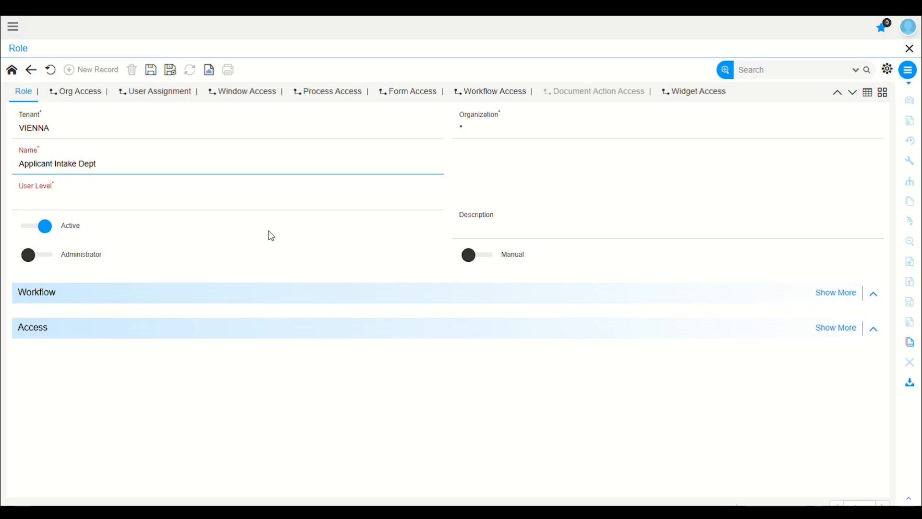
left_click(89, 209)
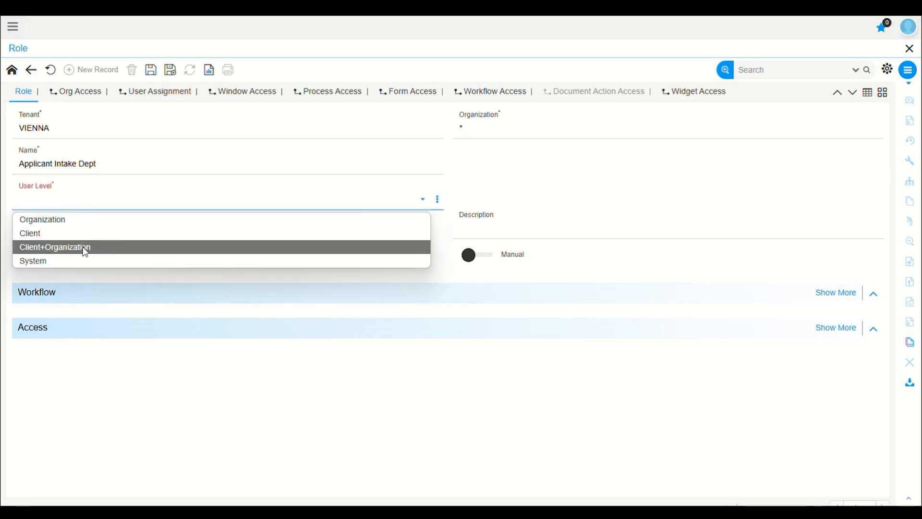
left_click(81, 249)
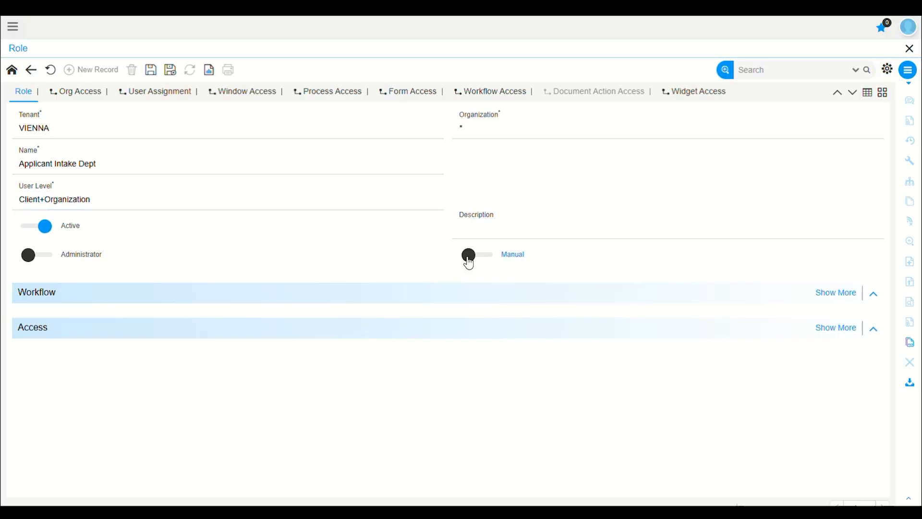
left_click(470, 256)
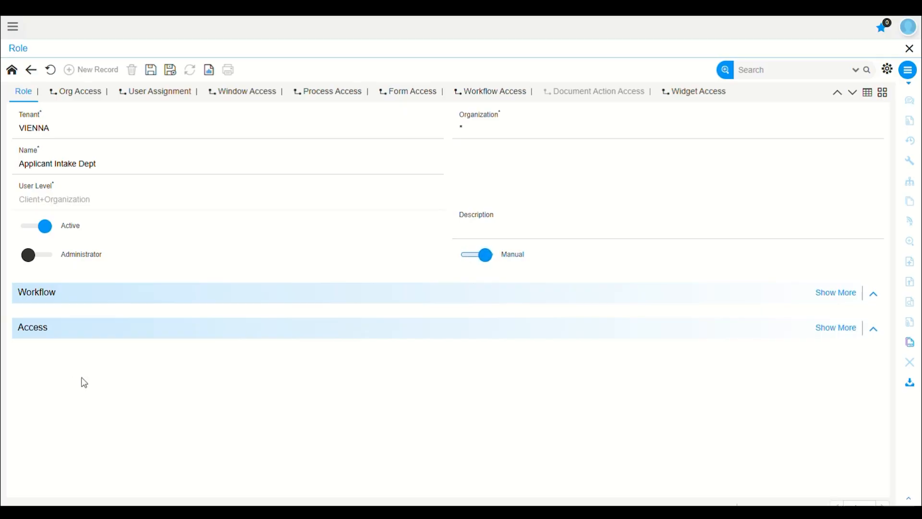
left_click(50, 70)
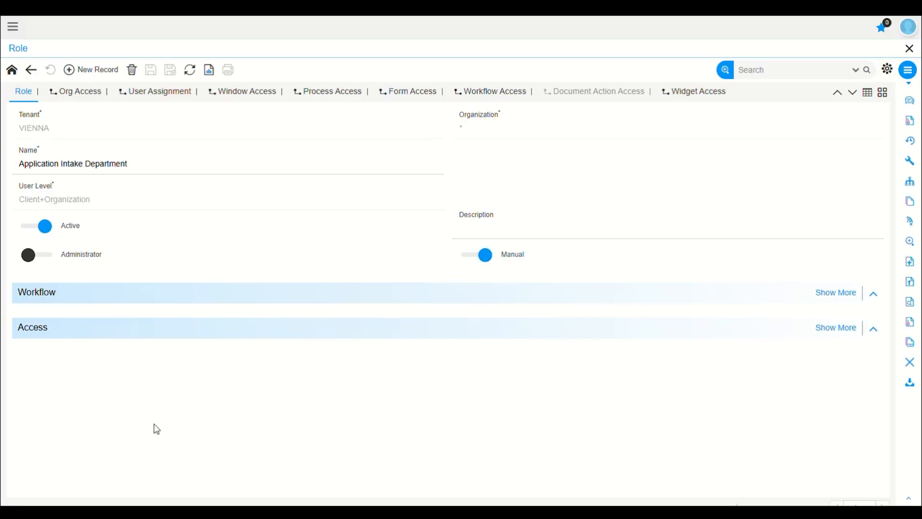
Return to the VADMS_Document Classification workflow in Workflow Composer and open the recipient settings of the Fwd Doc node.
left_click(13, 26)
left_click(122, 59)
type("w")
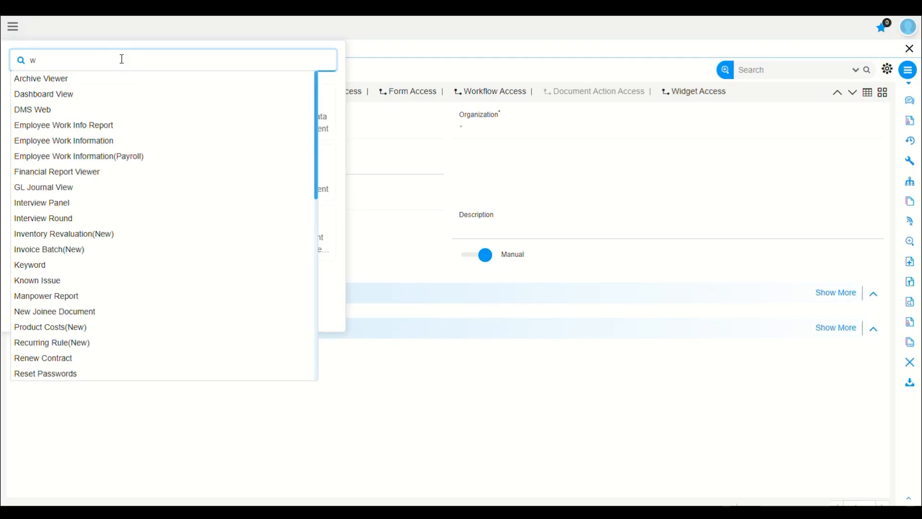
left_click(304, 365)
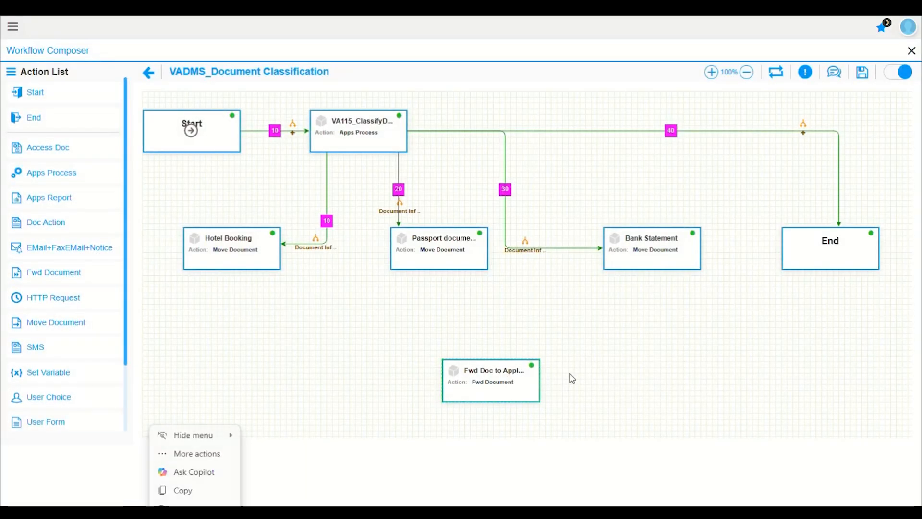
left_click(511, 387)
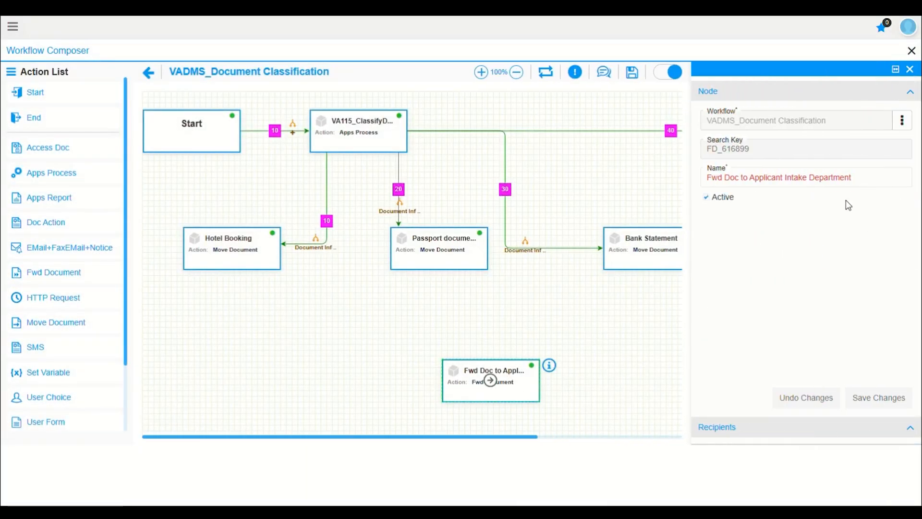
left_click(723, 432)
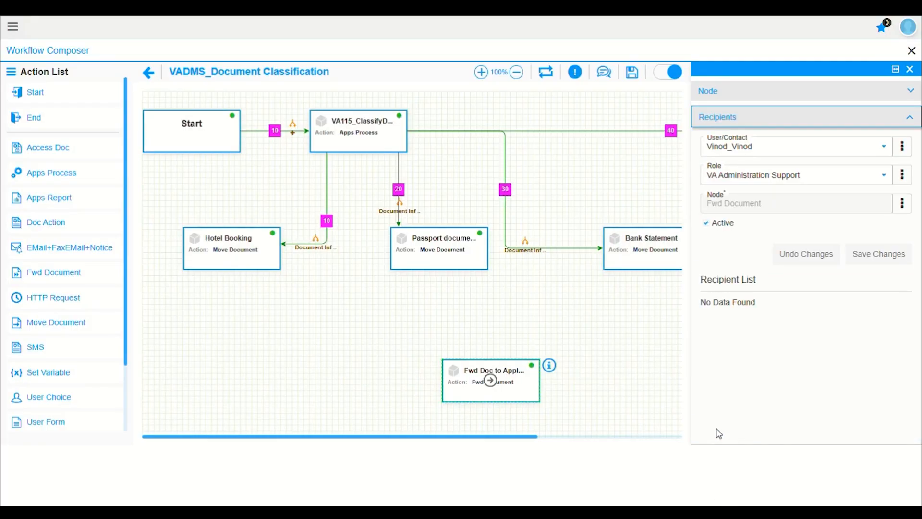
Clear the recipient's User/Contact, set the Role to Application Intake Department, save the recipient and close the node's properties.
left_click(818, 148)
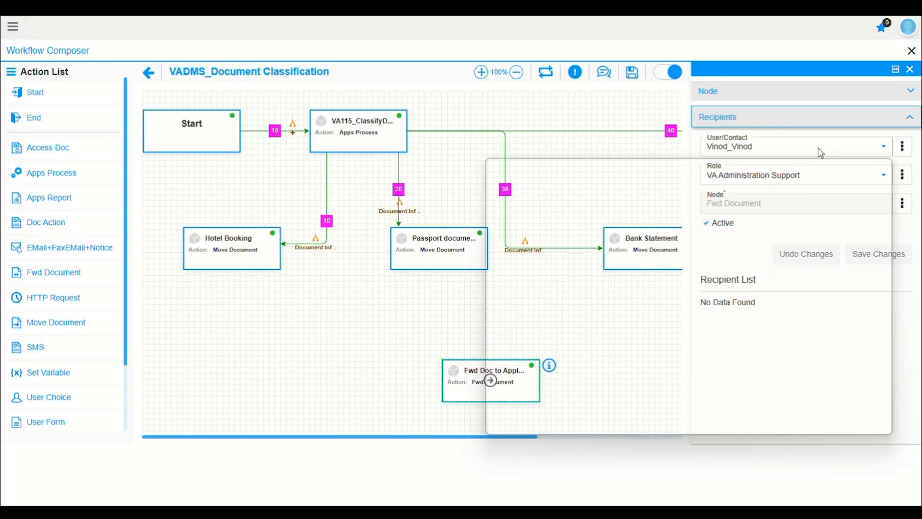
left_click_drag(912, 228, 906, 153)
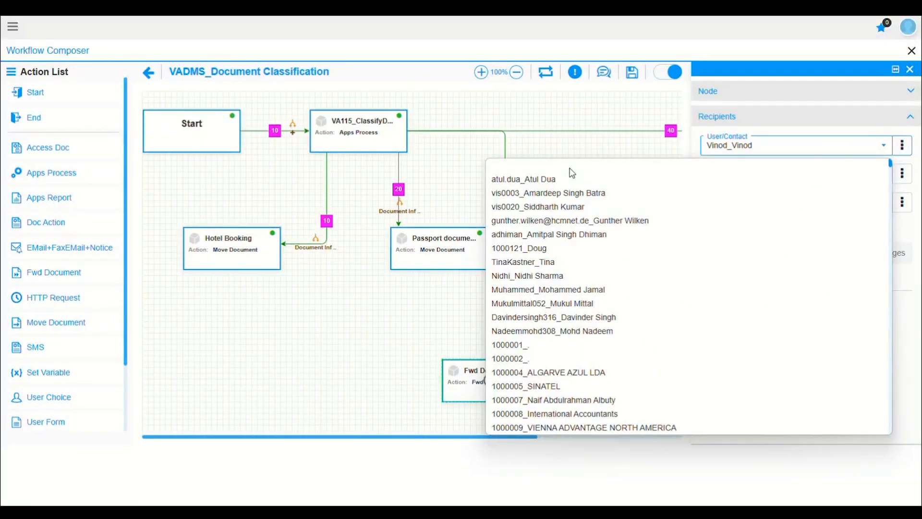
left_click(570, 169)
left_click(852, 177)
scroll(796, 222, "up", 10)
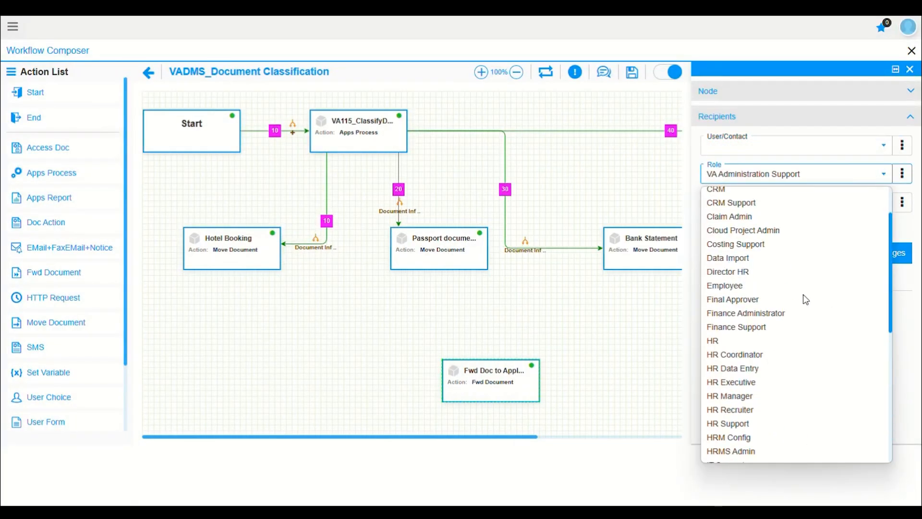
left_click(766, 231)
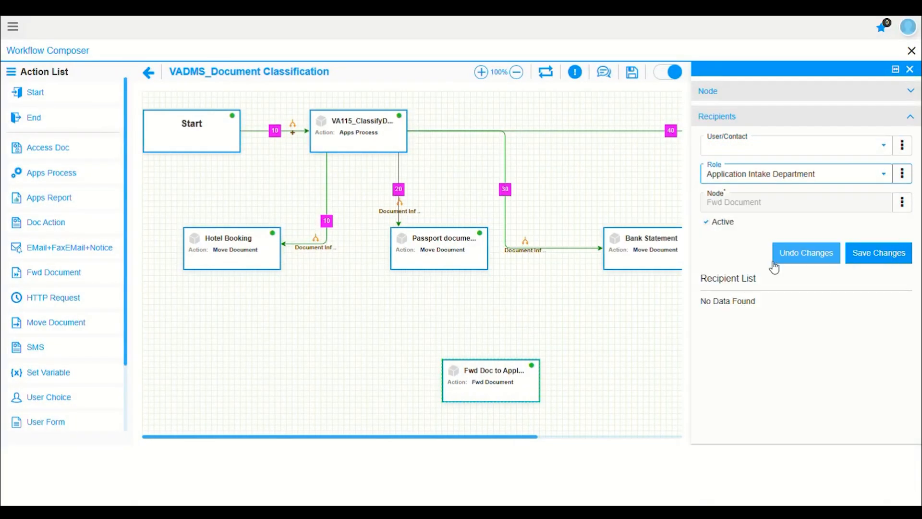
left_click(873, 255)
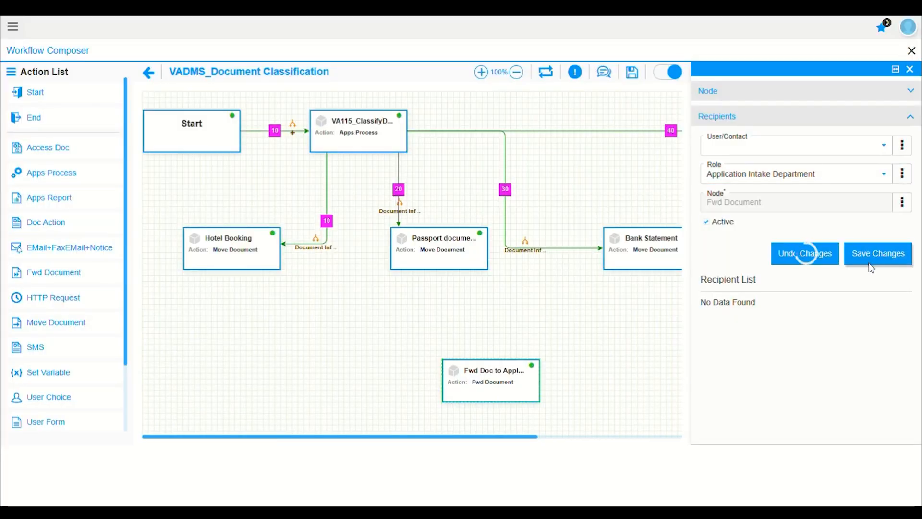
left_click(910, 69)
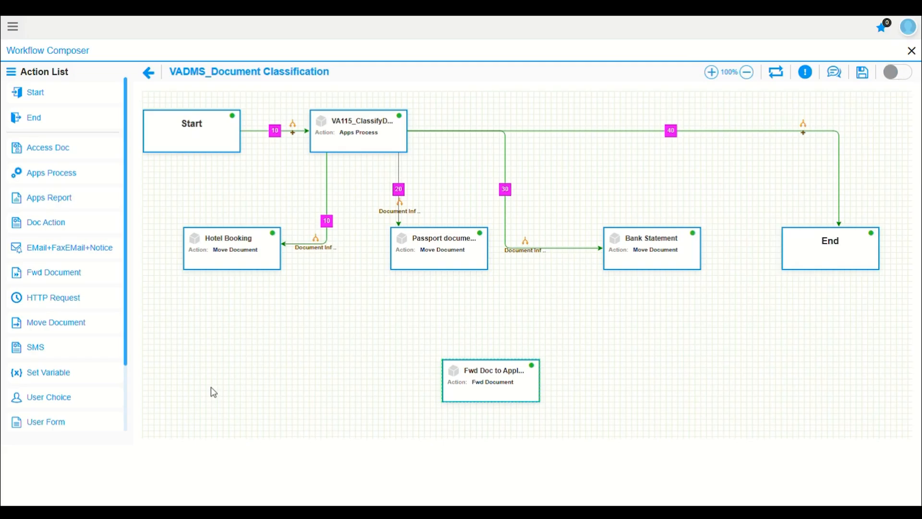
Move the Fwd Doc node below Passport documents and connect Hotel Booking to it, routing the line down from Hotel Booking.
left_click_drag(507, 382, 459, 382)
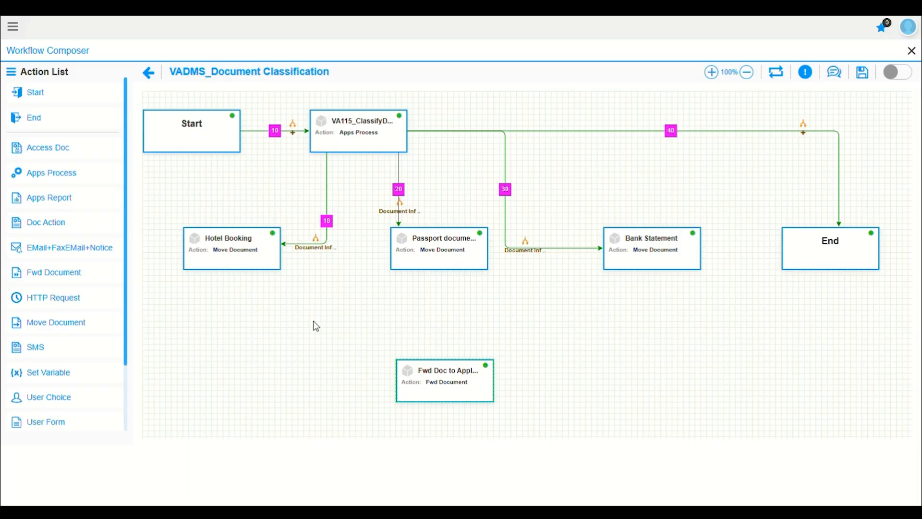
mouse_move(245, 259)
left_click_drag(231, 249, 439, 391)
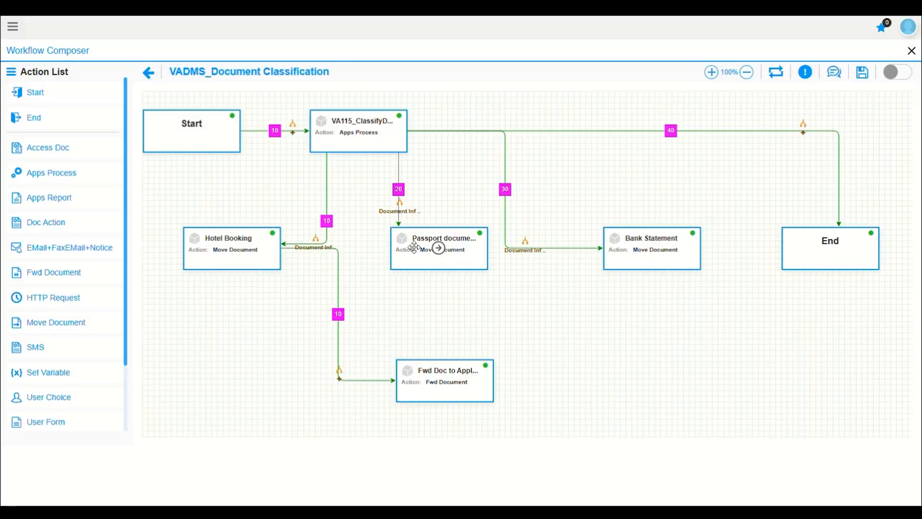
left_click(339, 316)
left_click_drag(339, 316, 224, 377)
Connect Passport documents and Bank Statement to the Fwd Doc node, and link Fwd Doc to End with a line routed underneath.
mouse_move(439, 249)
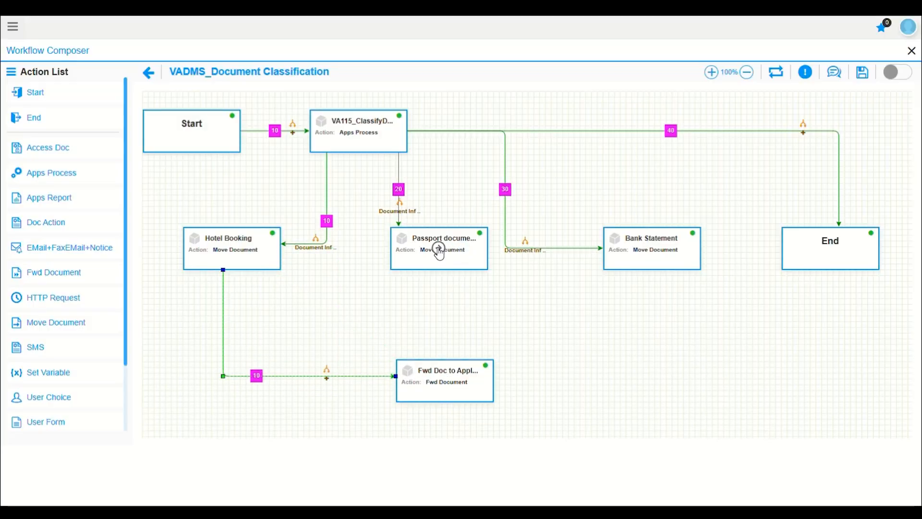
left_click_drag(439, 250, 442, 377)
mouse_move(652, 252)
left_click_drag(653, 256, 826, 262)
mouse_move(443, 386)
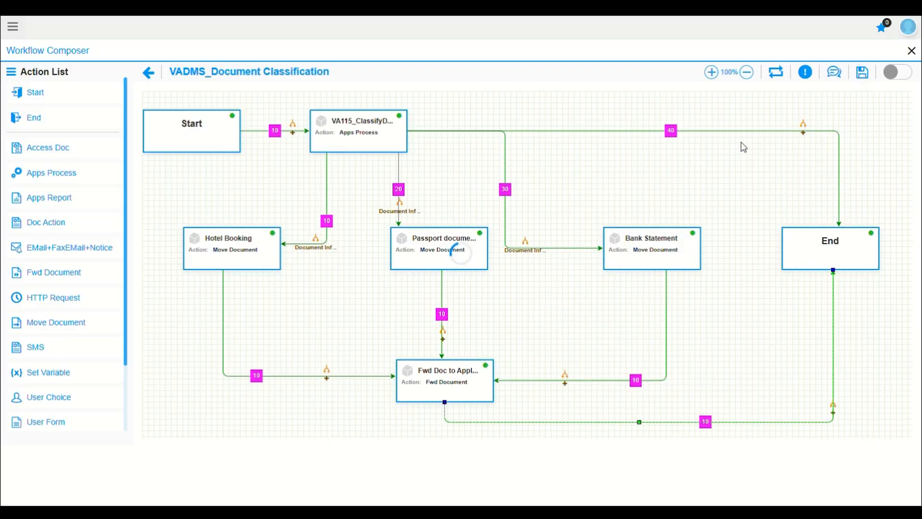
left_click(778, 74)
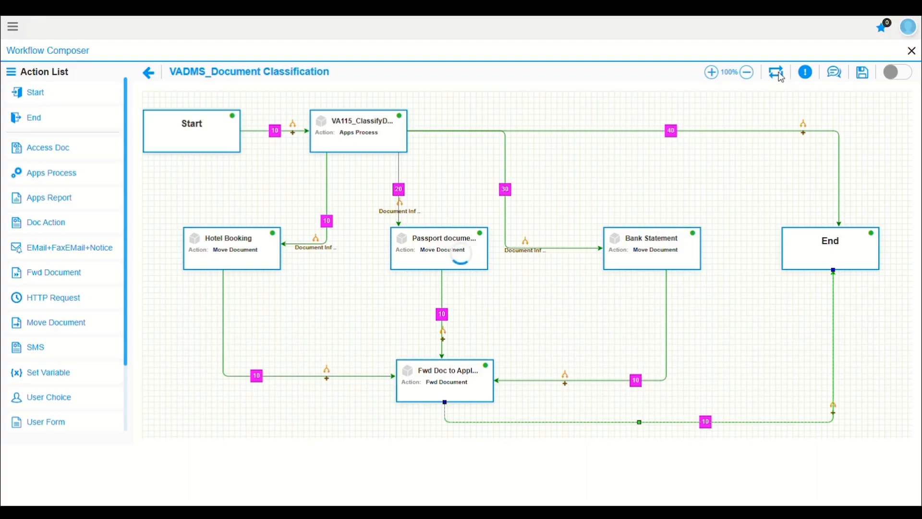